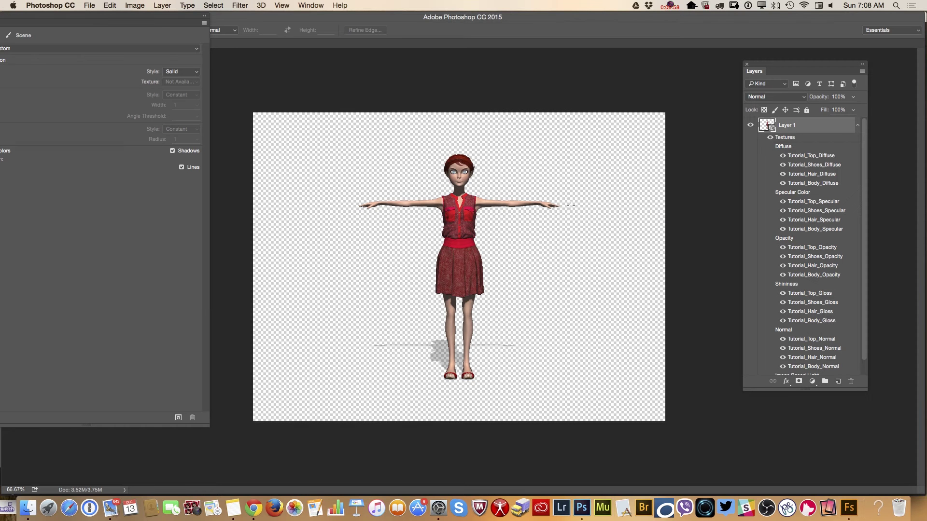
- Dock the Properties panel and Tools bar together along the left edge of the workspace
{"action": "left_click_drag", "start_coordinate": [161, 18], "coordinate": [261, 60]}
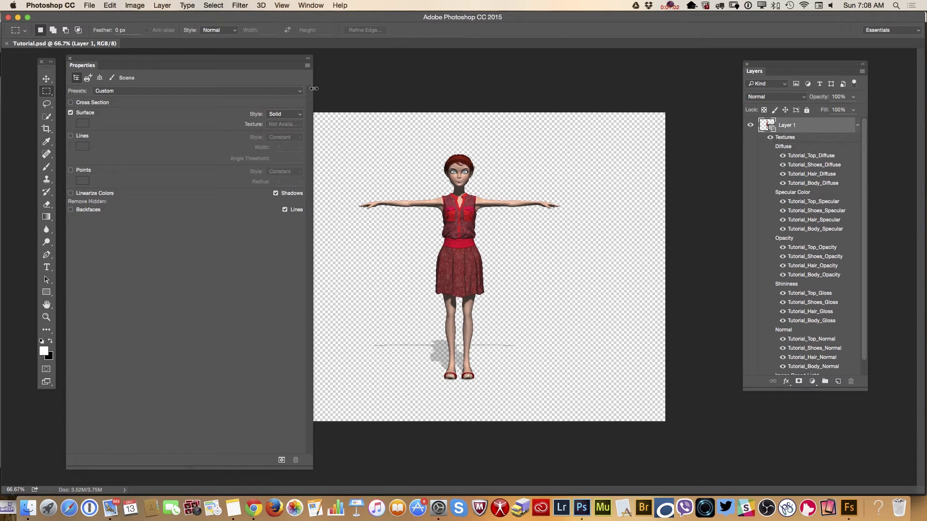
{"action": "left_click_drag", "start_coordinate": [314, 88], "coordinate": [227, 88]}
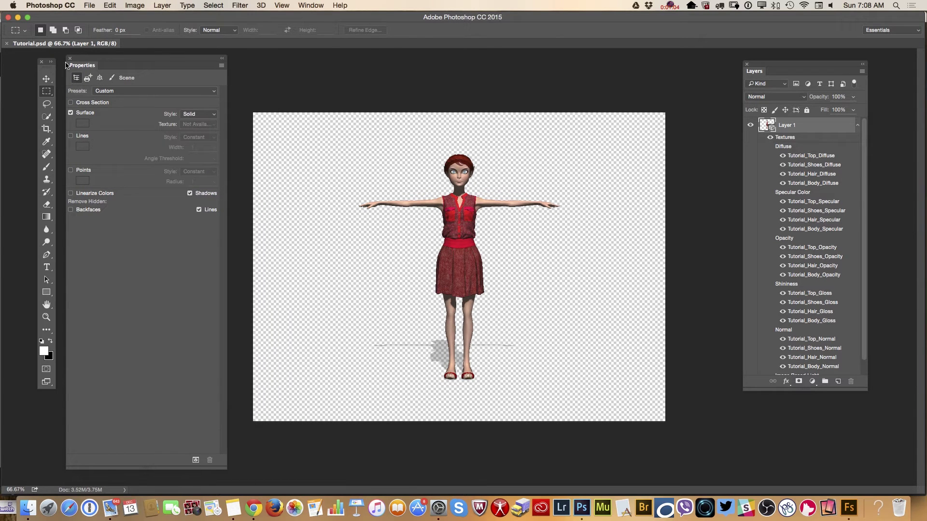
{"action": "left_click_drag", "start_coordinate": [48, 62], "coordinate": [19, 58]}
{"action": "left_click_drag", "start_coordinate": [122, 63], "coordinate": [91, 62]}
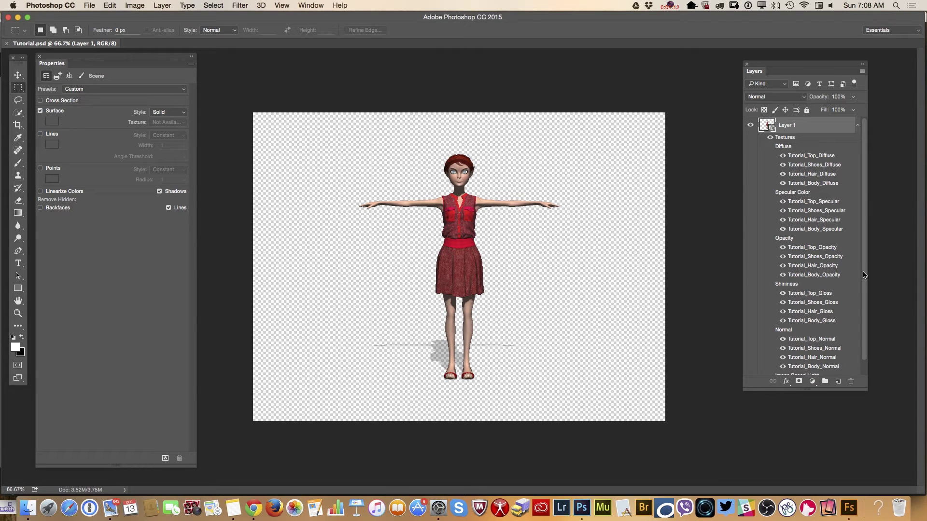
- Add a new empty Layer 2 and move it to the bottom of the layer stack
{"action": "left_click_drag", "start_coordinate": [866, 274], "coordinate": [867, 320]}
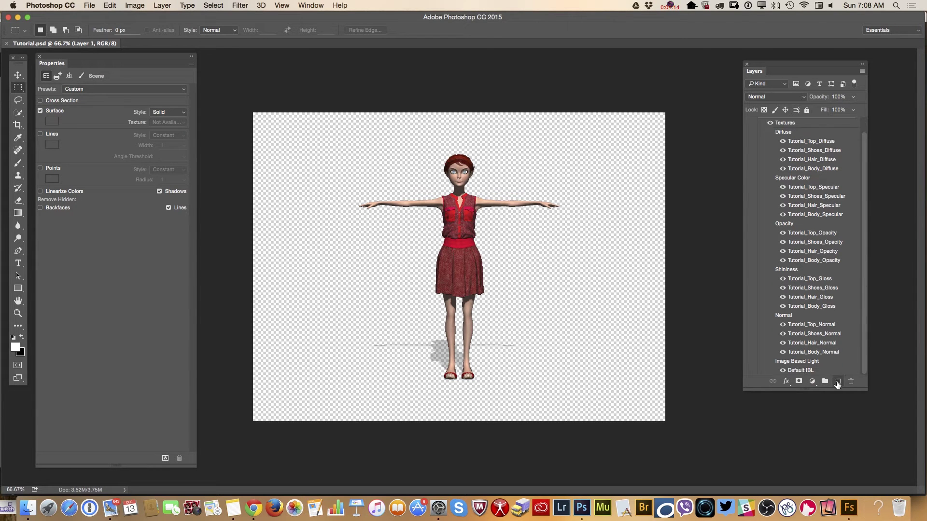
{"action": "left_click", "coordinate": [838, 381]}
{"action": "left_click_drag", "start_coordinate": [826, 127], "coordinate": [823, 372]}
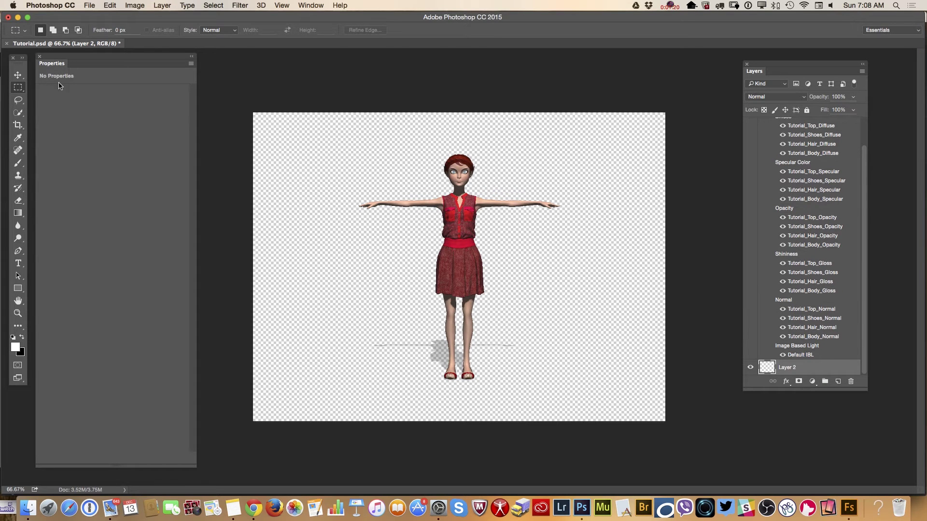
- Open the Libraries panel and switch it to the Adobe Stock library
{"action": "left_click", "coordinate": [307, 6]}
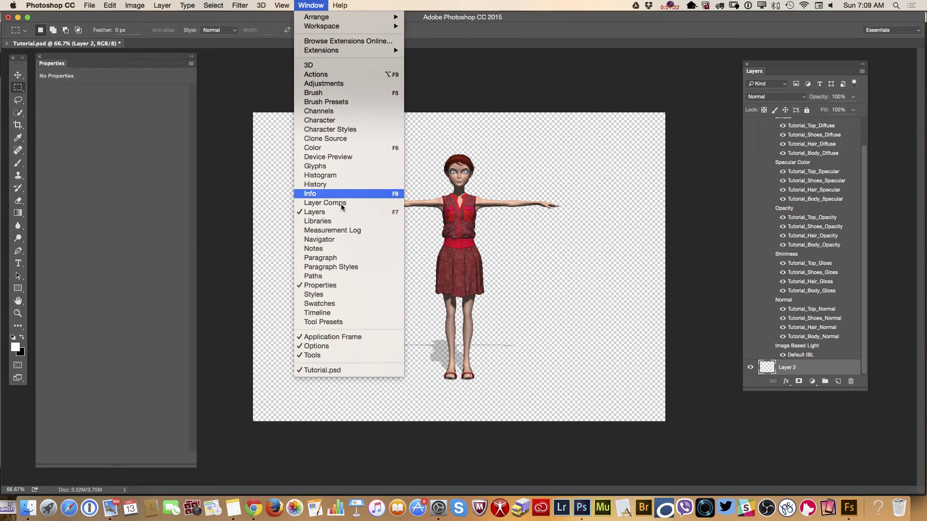
{"action": "left_click", "coordinate": [320, 220]}
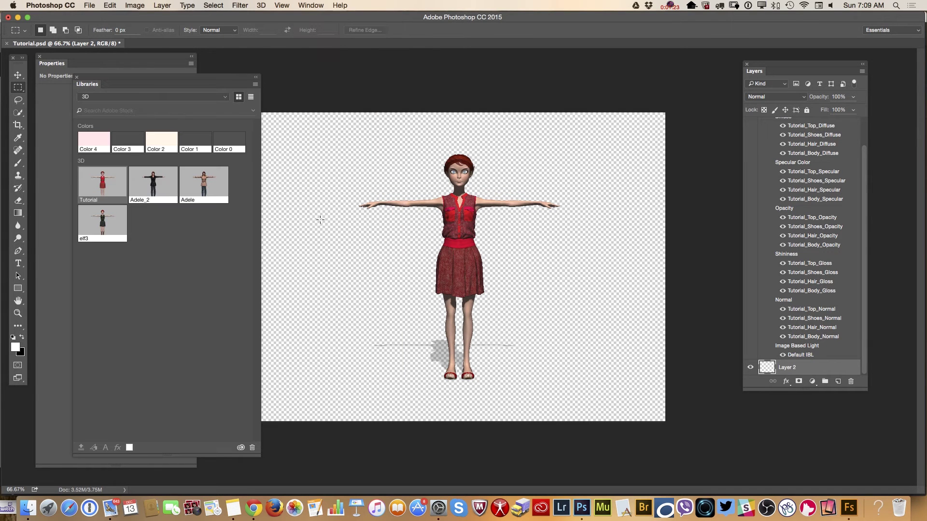
{"action": "left_click", "coordinate": [158, 97]}
{"action": "left_click", "coordinate": [132, 115]}
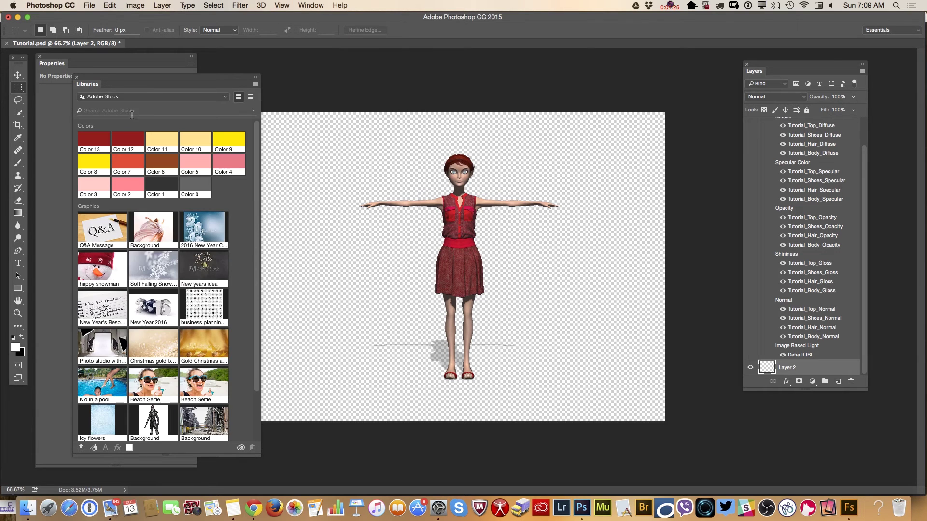
{"action": "scroll", "coordinate": [162, 247], "scroll_direction": "down", "scroll_amount": 2}
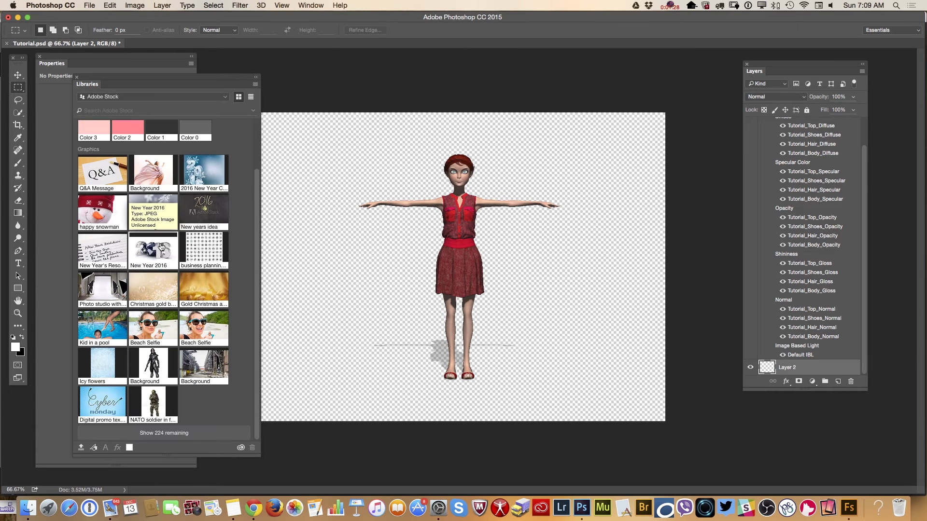
{"action": "scroll", "coordinate": [161, 410], "scroll_direction": "up", "scroll_amount": 1}
{"action": "scroll", "coordinate": [174, 388], "scroll_direction": "down", "scroll_amount": 1}
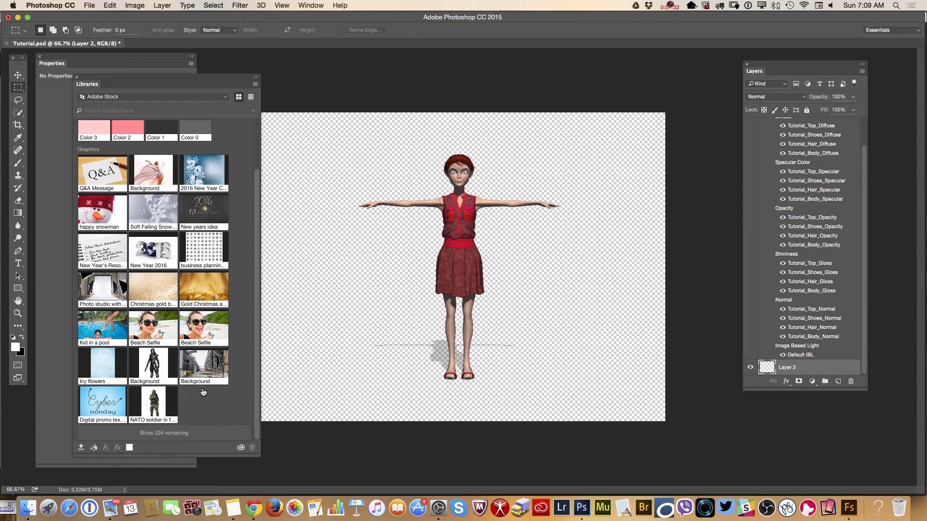
- Load more Adobe Stock background thumbnails repeatedly to find the foggy autumn forest image
{"action": "left_click", "coordinate": [170, 433]}
{"action": "scroll", "coordinate": [192, 385], "scroll_direction": "down", "scroll_amount": 1}
{"action": "scroll", "coordinate": [192, 385], "scroll_direction": "down", "scroll_amount": 10}
{"action": "scroll", "coordinate": [192, 385], "scroll_direction": "down", "scroll_amount": 1}
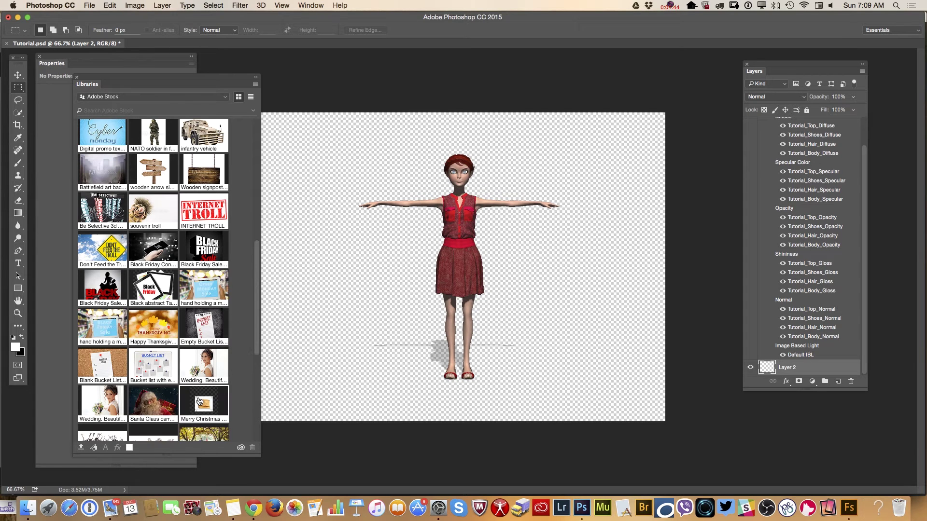
{"action": "scroll", "coordinate": [199, 401], "scroll_direction": "down", "scroll_amount": 6}
{"action": "scroll", "coordinate": [200, 401], "scroll_direction": "down", "scroll_amount": 4}
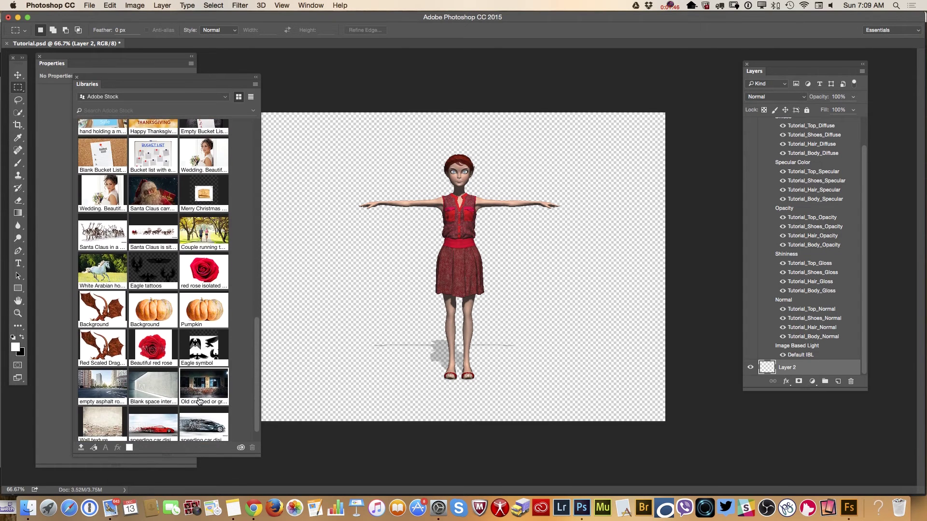
{"action": "scroll", "coordinate": [200, 401], "scroll_direction": "down", "scroll_amount": 2}
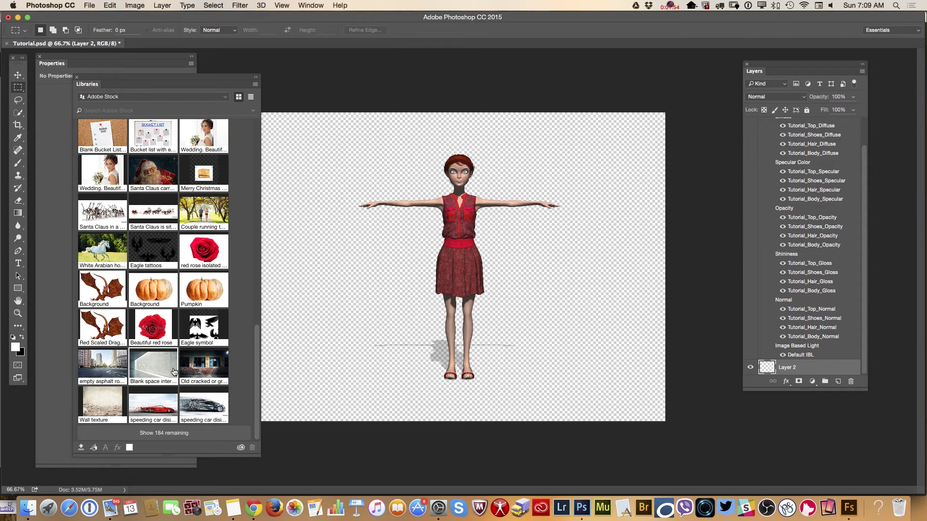
{"action": "left_click", "coordinate": [178, 433]}
{"action": "scroll", "coordinate": [181, 415], "scroll_direction": "down", "scroll_amount": 5}
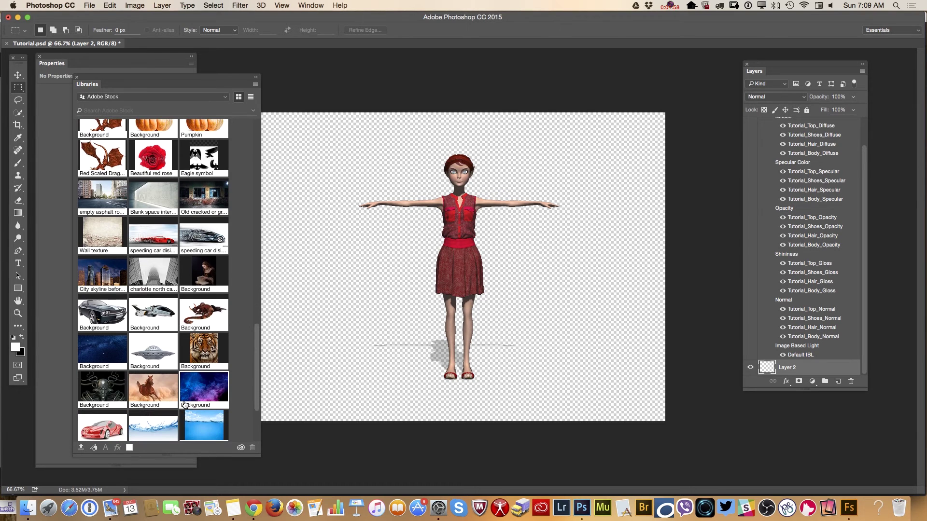
{"action": "scroll", "coordinate": [183, 406], "scroll_direction": "down", "scroll_amount": 3}
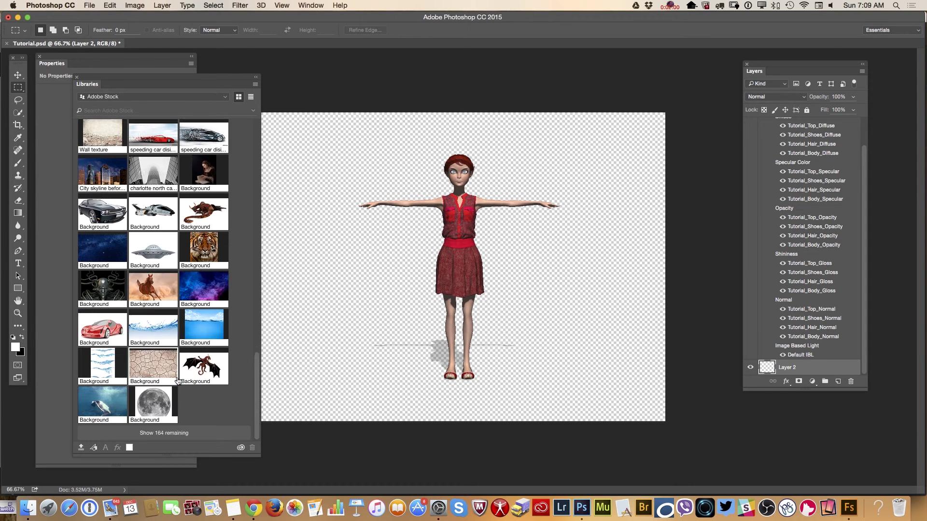
{"action": "left_click", "coordinate": [165, 434]}
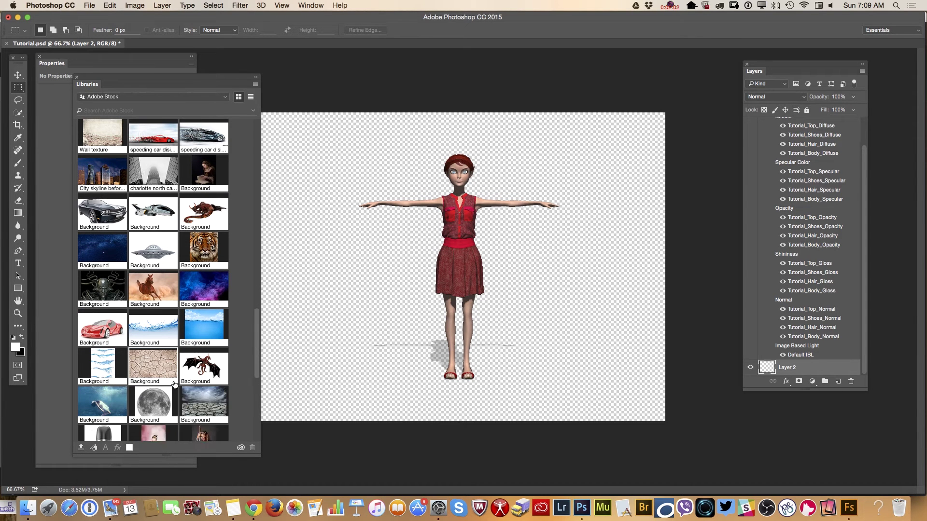
{"action": "scroll", "coordinate": [175, 384], "scroll_direction": "down", "scroll_amount": 3}
{"action": "scroll", "coordinate": [175, 385], "scroll_direction": "down", "scroll_amount": 5}
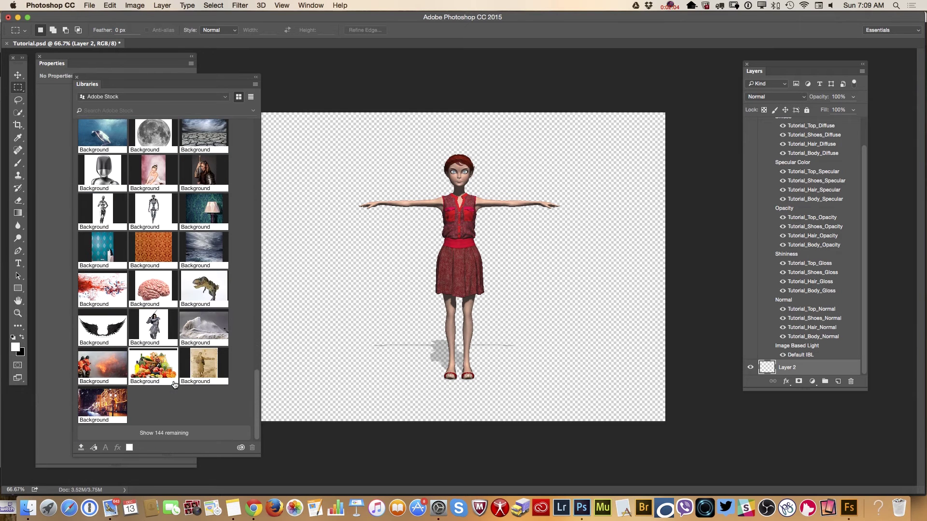
{"action": "left_click", "coordinate": [170, 434]}
{"action": "scroll", "coordinate": [183, 403], "scroll_direction": "down", "scroll_amount": 3}
{"action": "scroll", "coordinate": [183, 404], "scroll_direction": "down", "scroll_amount": 4}
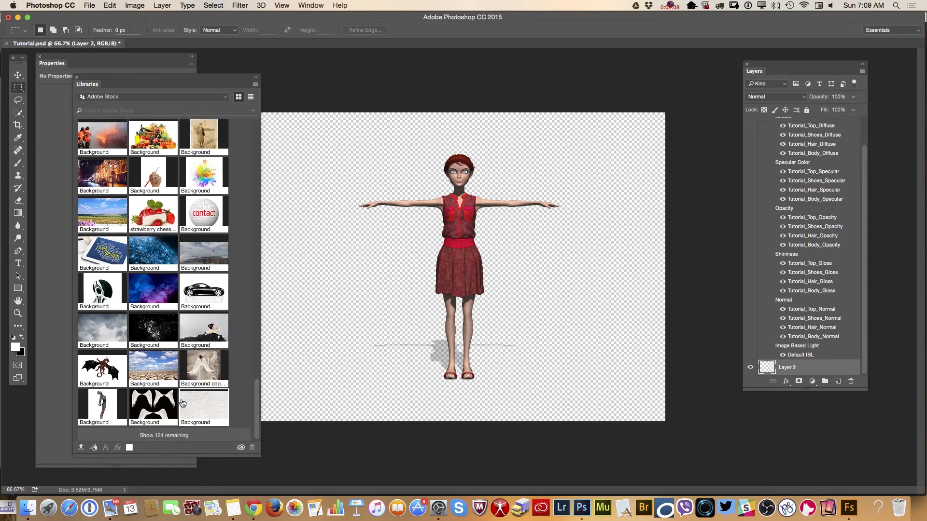
{"action": "left_click", "coordinate": [174, 432]}
{"action": "scroll", "coordinate": [187, 366], "scroll_direction": "down", "scroll_amount": 5}
{"action": "scroll", "coordinate": [186, 365], "scroll_direction": "down", "scroll_amount": 3}
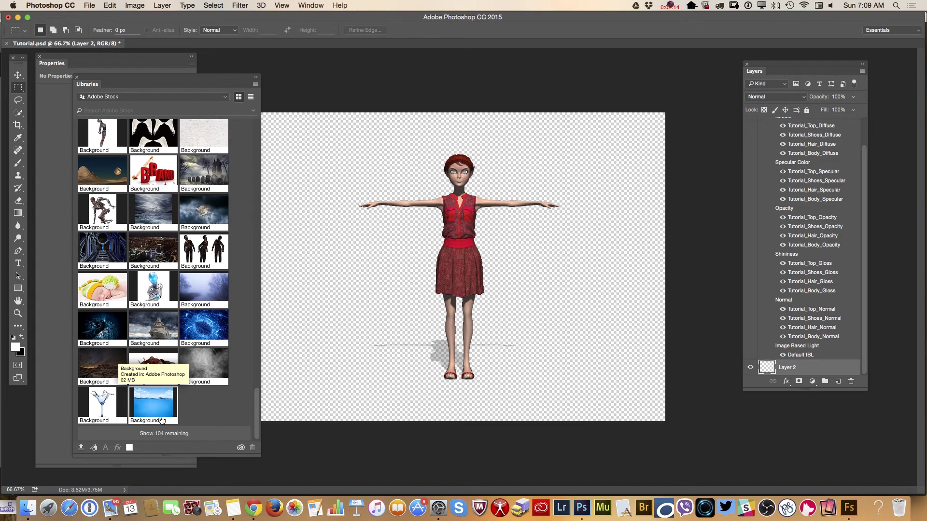
{"action": "left_click", "coordinate": [178, 433]}
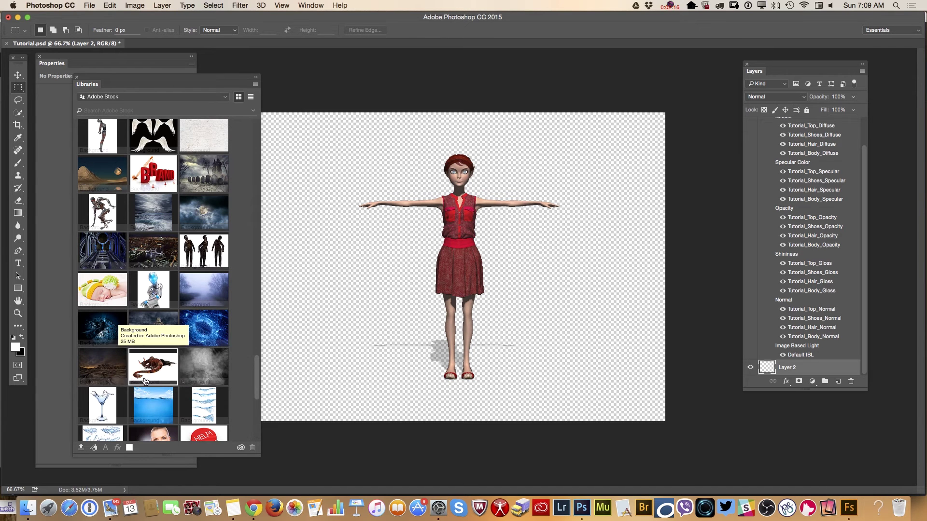
{"action": "scroll", "coordinate": [164, 369], "scroll_direction": "down", "scroll_amount": 8}
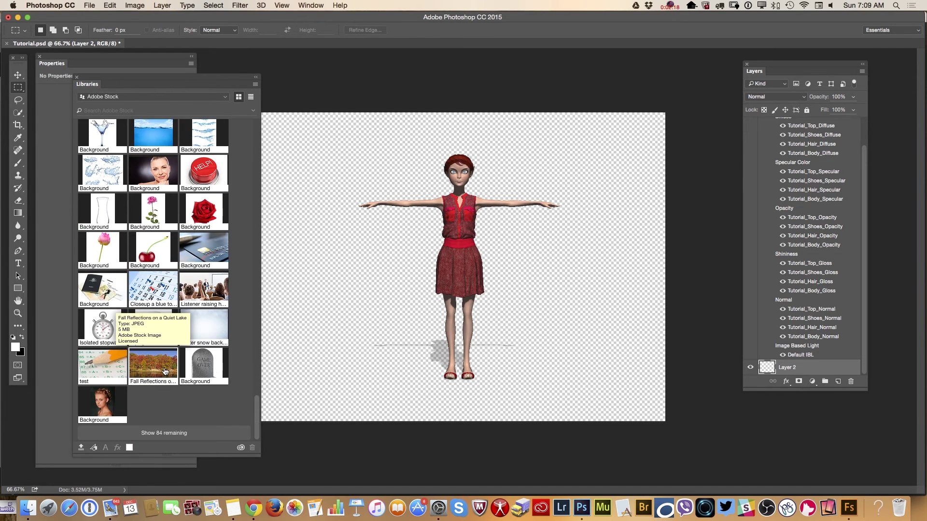
{"action": "left_click", "coordinate": [173, 433]}
{"action": "scroll", "coordinate": [177, 414], "scroll_direction": "down", "scroll_amount": 5}
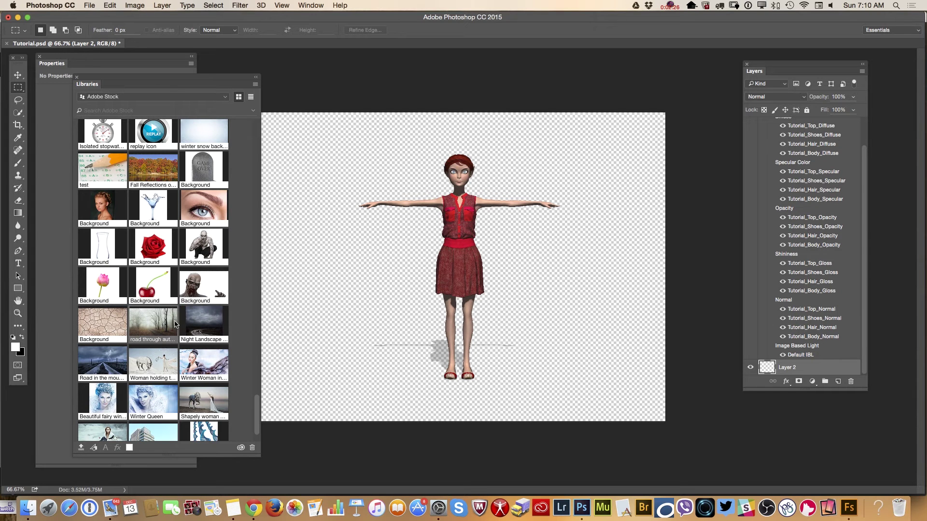
- Place the foggy autumn forest image and scale it to about 160% to fill the canvas
{"action": "left_click_drag", "start_coordinate": [282, 169], "coordinate": [265, 145]}
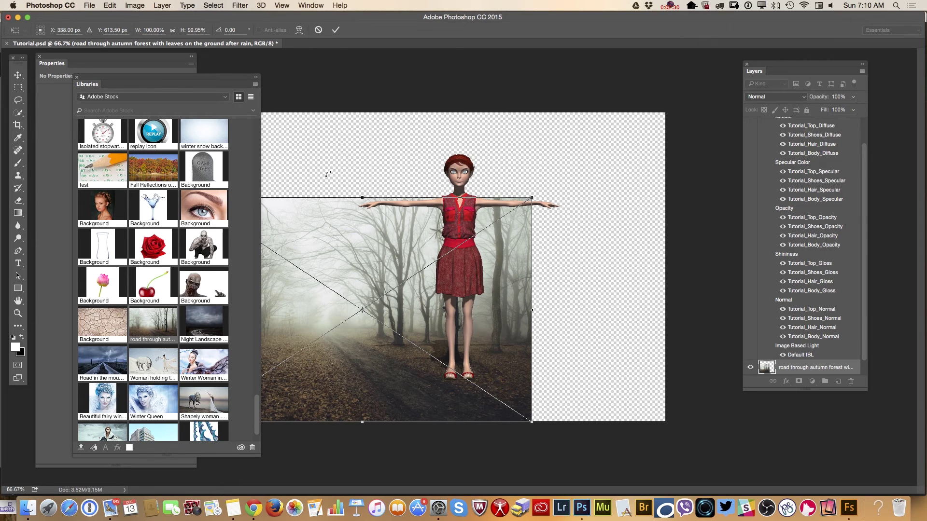
{"action": "left_click_drag", "start_coordinate": [532, 199], "coordinate": [674, 102]}
{"action": "left_click_drag", "start_coordinate": [672, 422], "coordinate": [736, 454]}
{"action": "left_click_drag", "start_coordinate": [645, 377], "coordinate": [616, 355]}
{"action": "left_click_drag", "start_coordinate": [659, 376], "coordinate": [650, 375]}
{"action": "left_click_drag", "start_coordinate": [695, 428], "coordinate": [694, 426]}
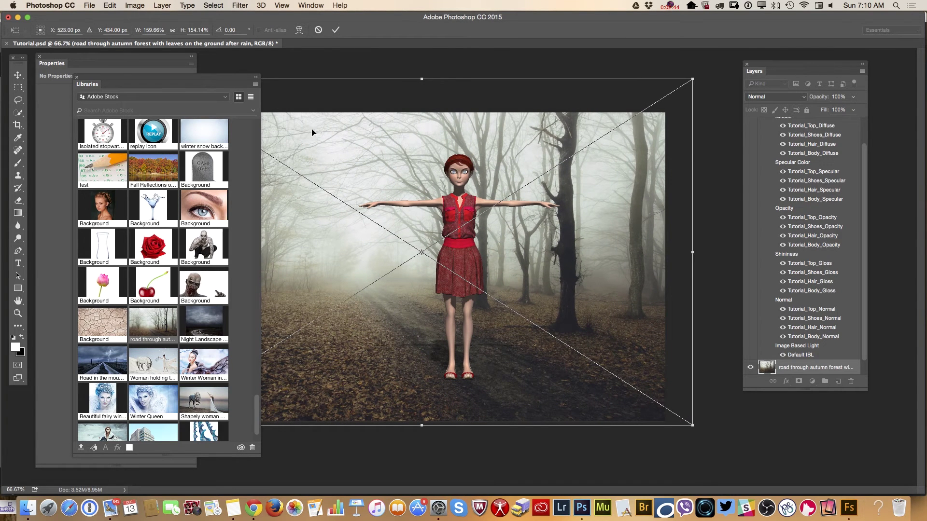
- Commit the forest image transform, close Libraries and select the 3D character Layer 3
{"action": "key", "text": "Return"}
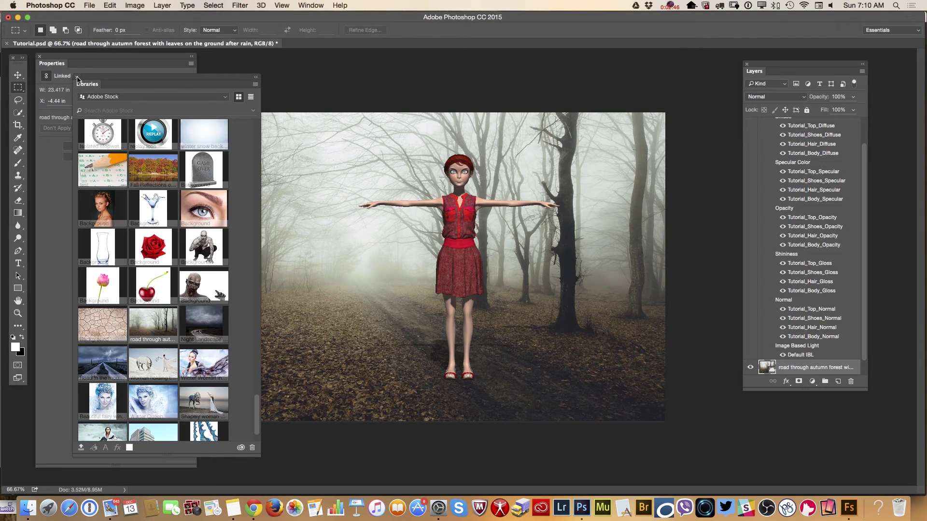
{"action": "left_click", "coordinate": [76, 77]}
{"action": "scroll", "coordinate": [837, 184], "scroll_direction": "up", "scroll_amount": 3}
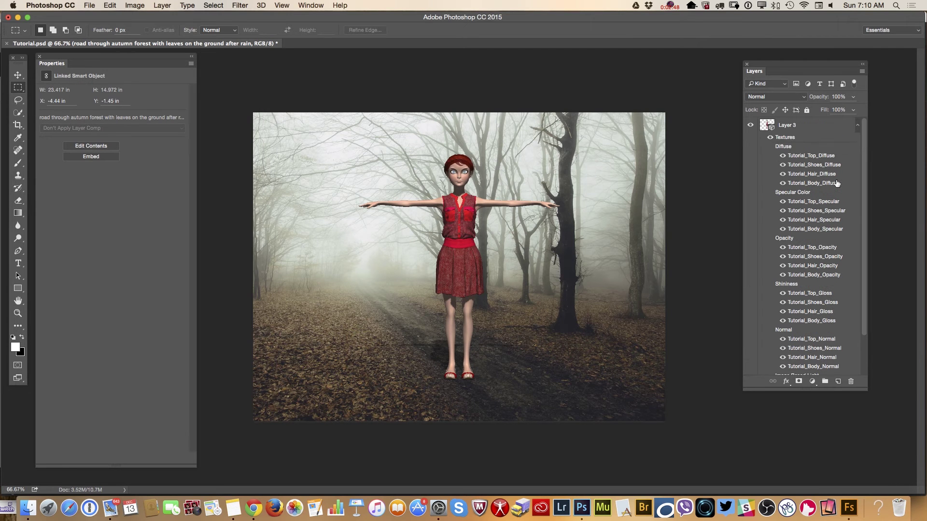
{"action": "left_click", "coordinate": [790, 126]}
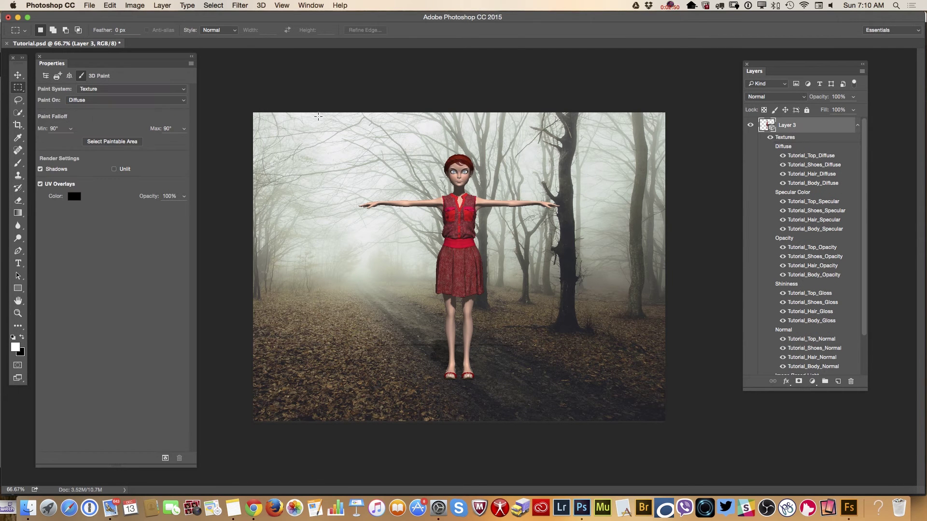
{"action": "left_click", "coordinate": [789, 126]}
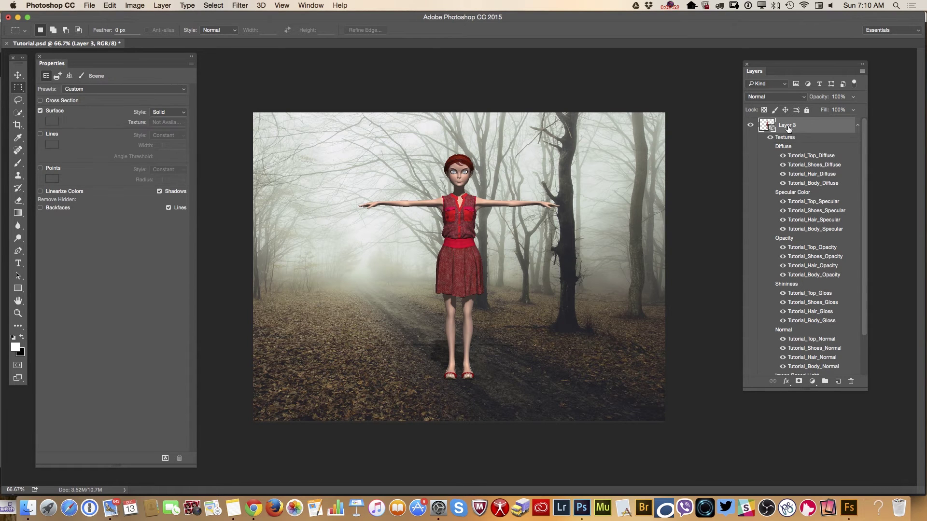
- Switch to the 3D workspace, tidy the panels and activate the Move tool's ground grid
{"action": "left_click", "coordinate": [311, 6]}
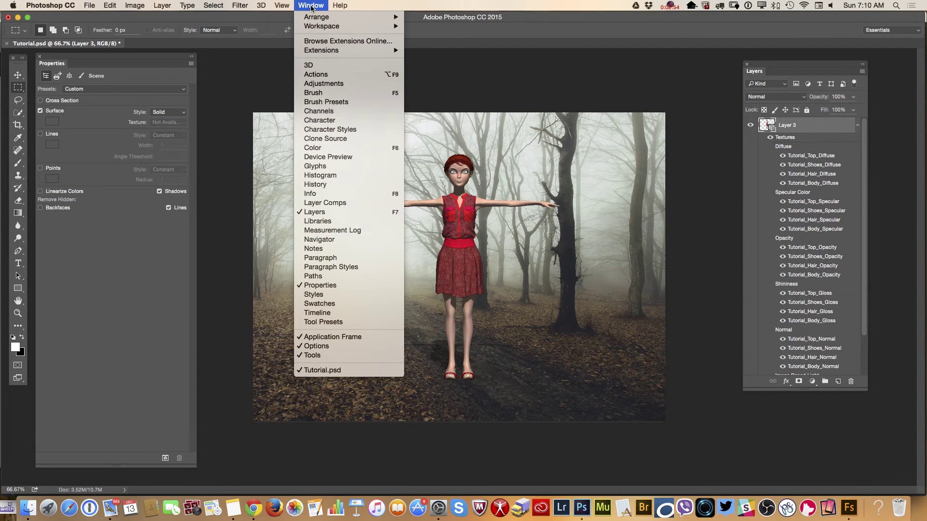
{"action": "mouse_move", "coordinate": [336, 26]}
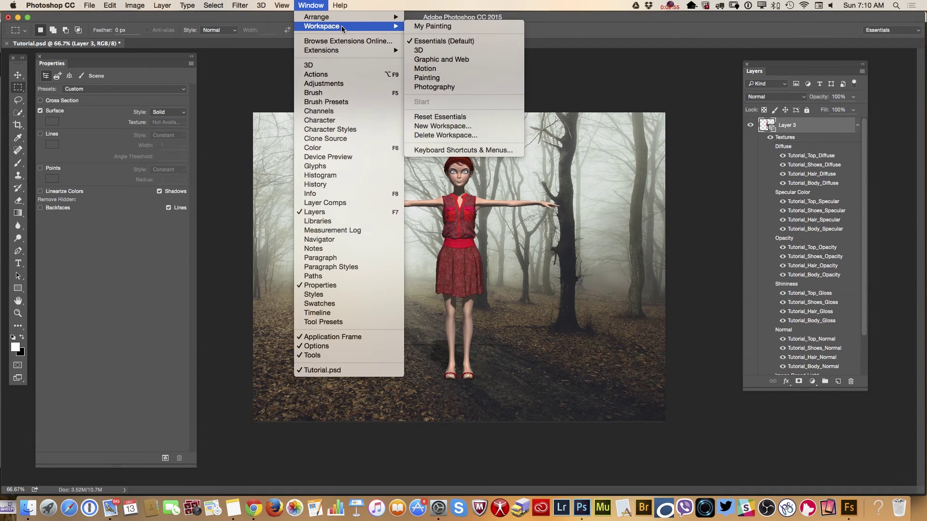
{"action": "left_click", "coordinate": [444, 53]}
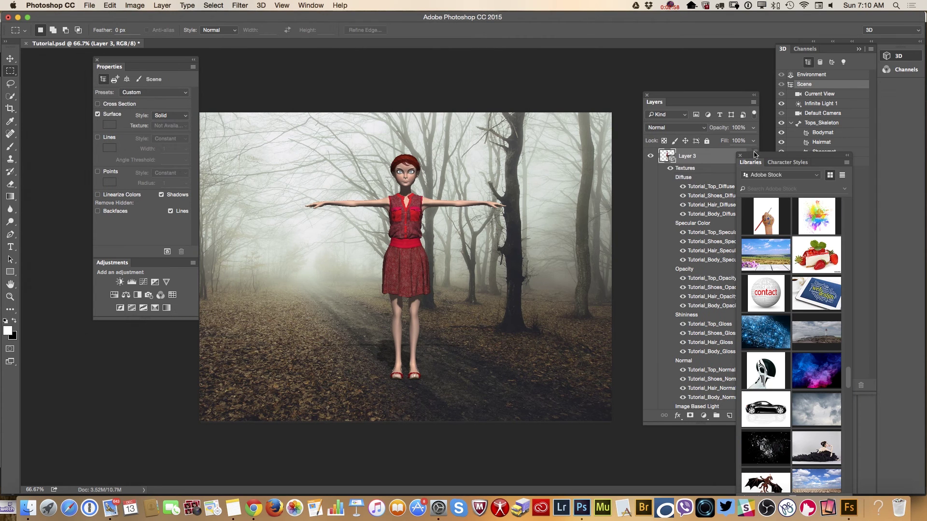
{"action": "left_click", "coordinate": [739, 157]}
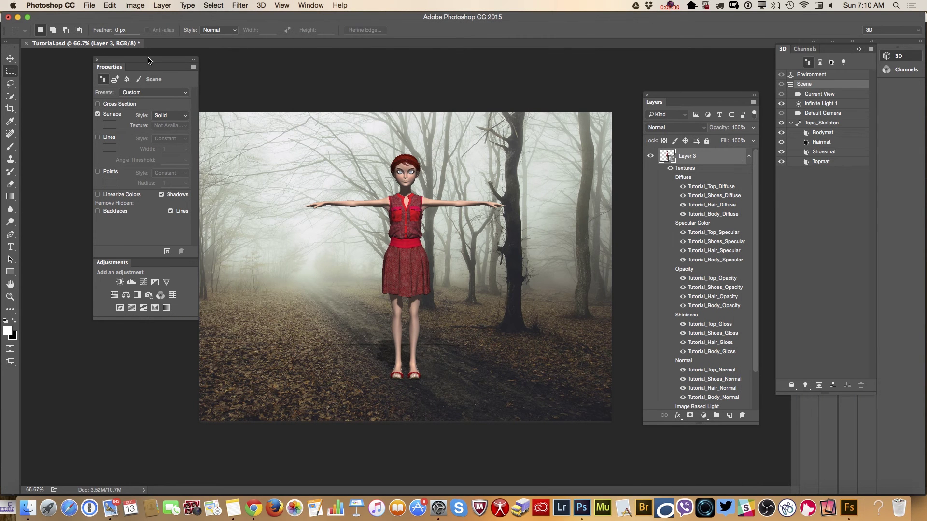
{"action": "left_click_drag", "start_coordinate": [147, 60], "coordinate": [99, 61]}
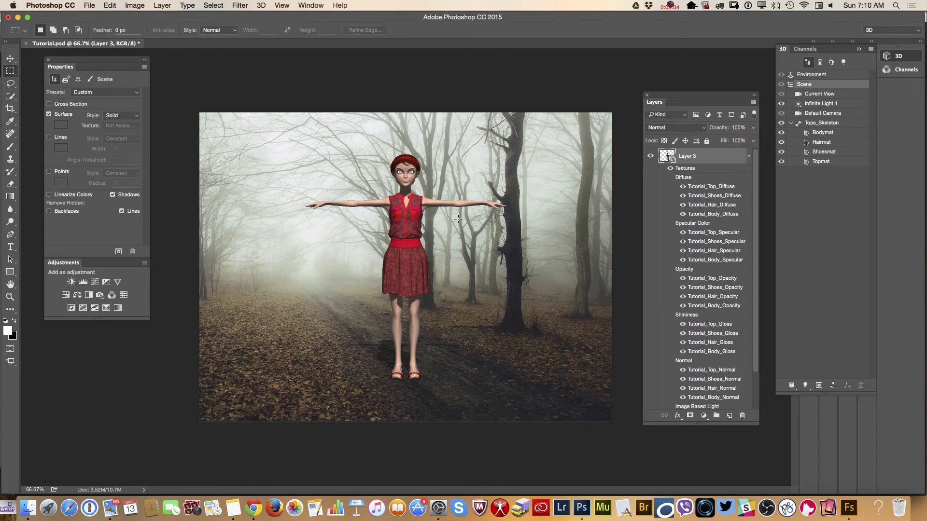
{"action": "left_click", "coordinate": [10, 59]}
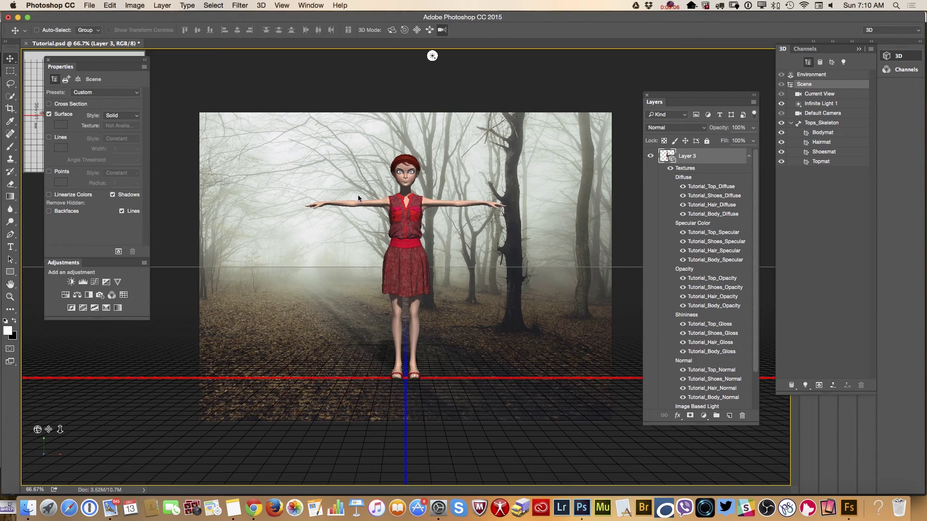
- Pan the 3D character right and down, then orbit the scene to an angled view
{"action": "left_click", "coordinate": [416, 30]}
{"action": "left_click_drag", "start_coordinate": [426, 196], "coordinate": [459, 211]}
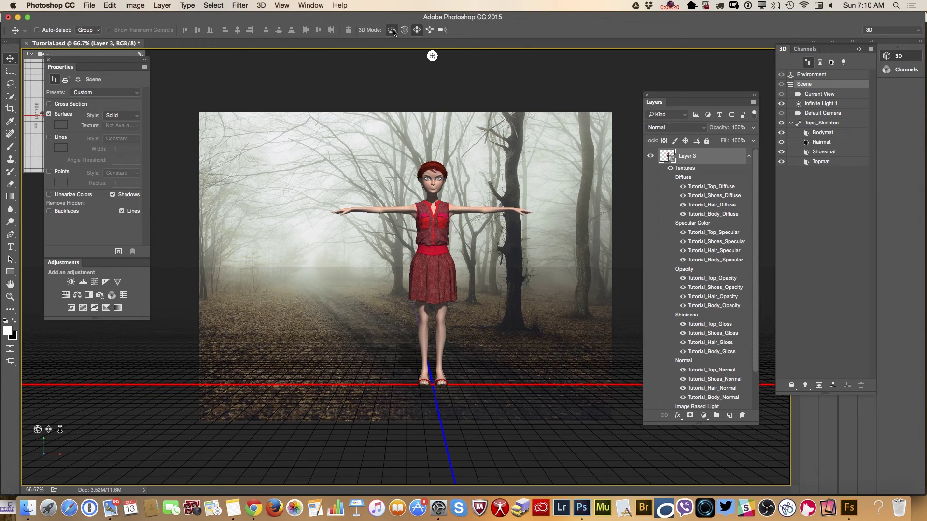
{"action": "left_click_drag", "start_coordinate": [453, 218], "coordinate": [473, 219]}
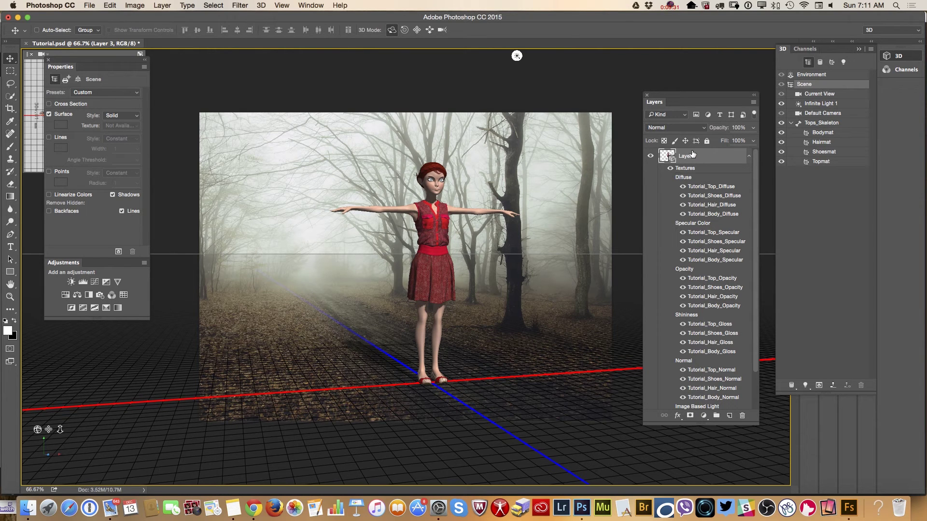
{"action": "left_click", "coordinate": [310, 5]}
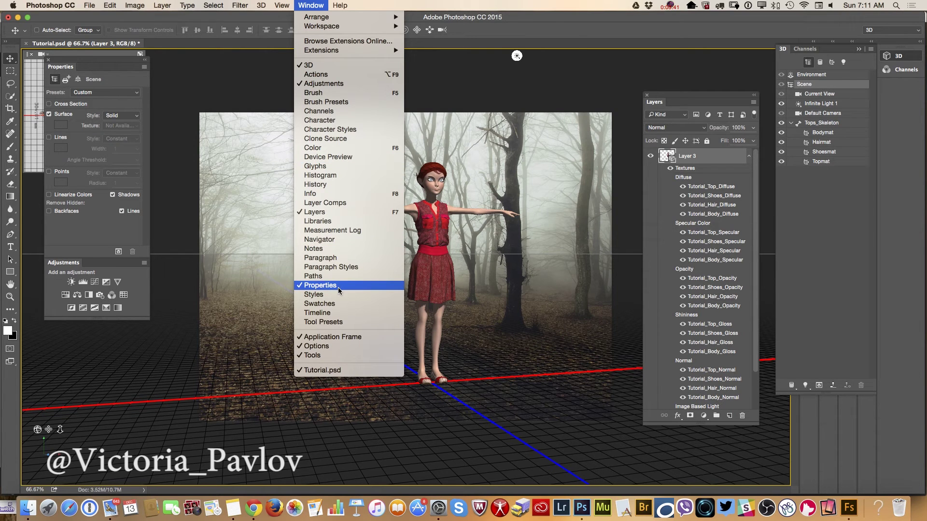
- Select the character's Tops_Skeleton in Pan 3D mode to reach its animations
{"action": "left_click", "coordinate": [101, 94]}
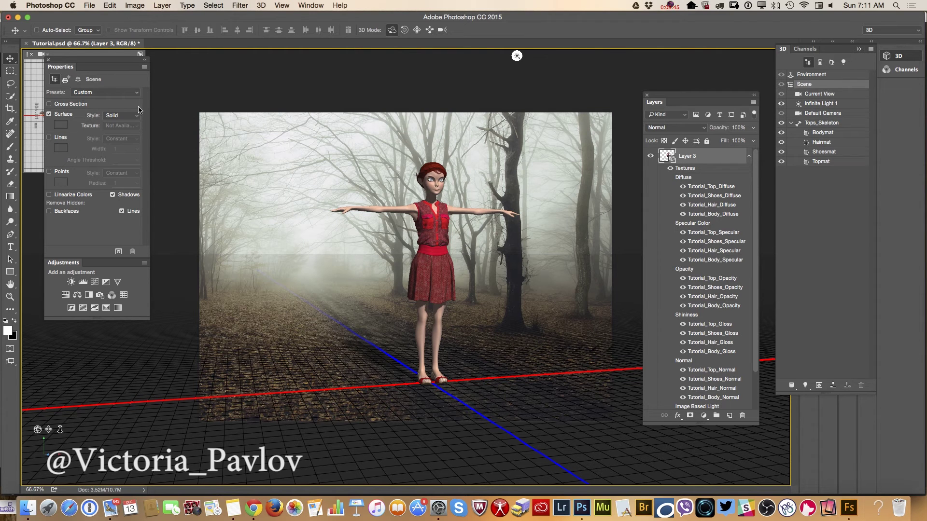
{"action": "left_click", "coordinate": [416, 30]}
{"action": "left_click", "coordinate": [435, 216]}
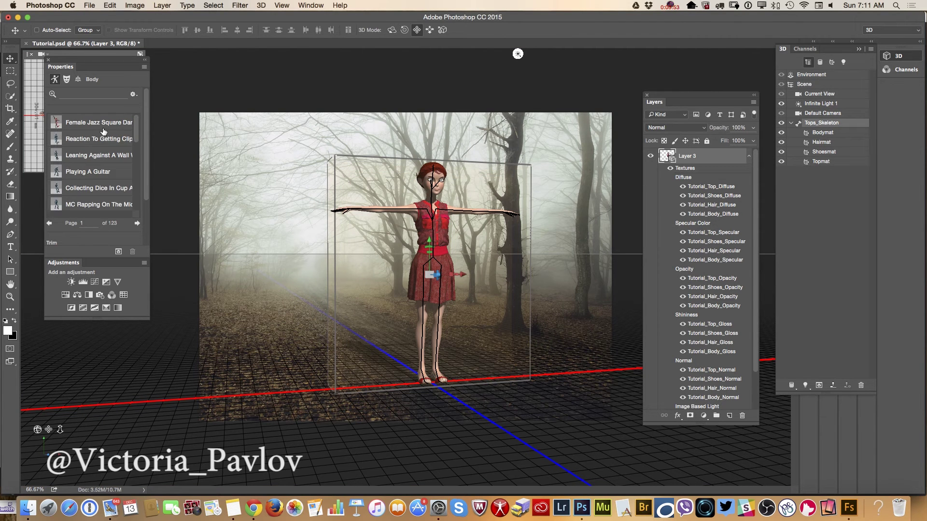
{"action": "scroll", "coordinate": [103, 131], "scroll_direction": "up", "scroll_amount": 1}
- Filter animation presets by 'standing' and apply the Standing Pout Gesture
{"action": "type", "text": "standing"}
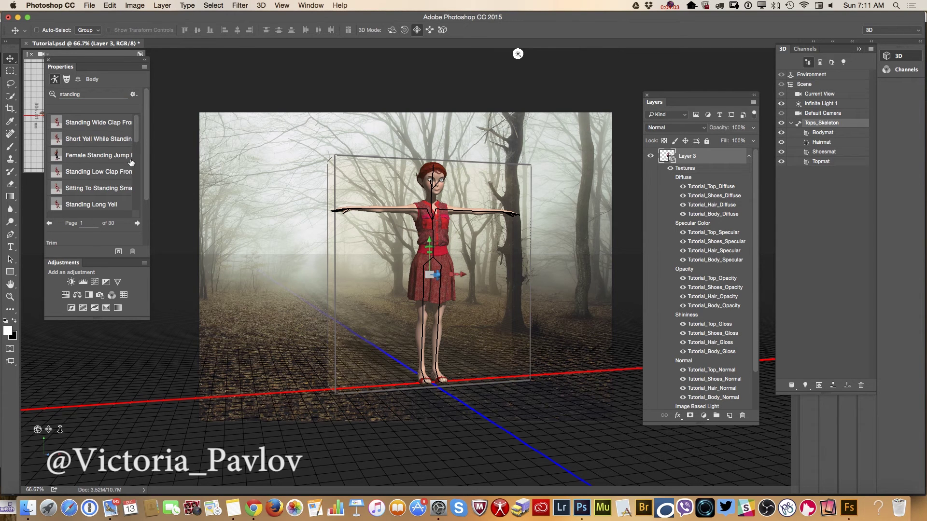
{"action": "left_click", "coordinate": [105, 184]}
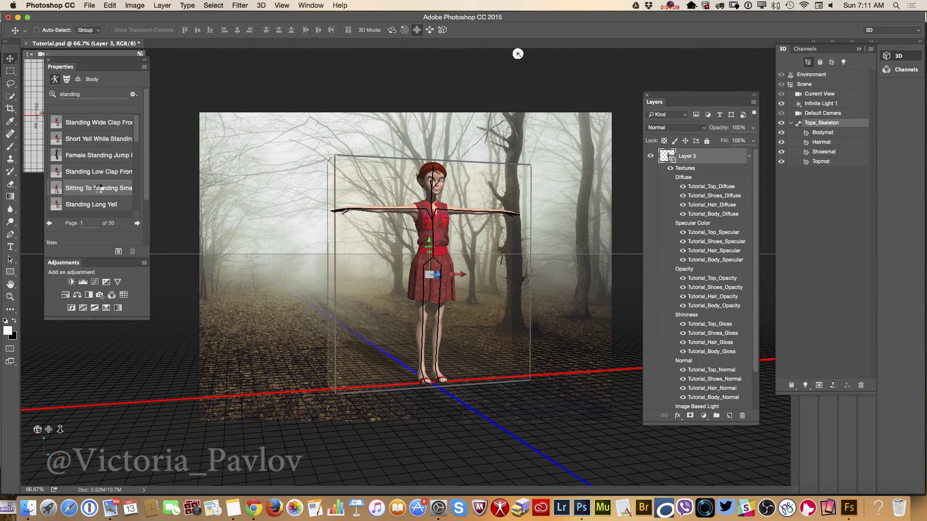
{"action": "left_click", "coordinate": [106, 172]}
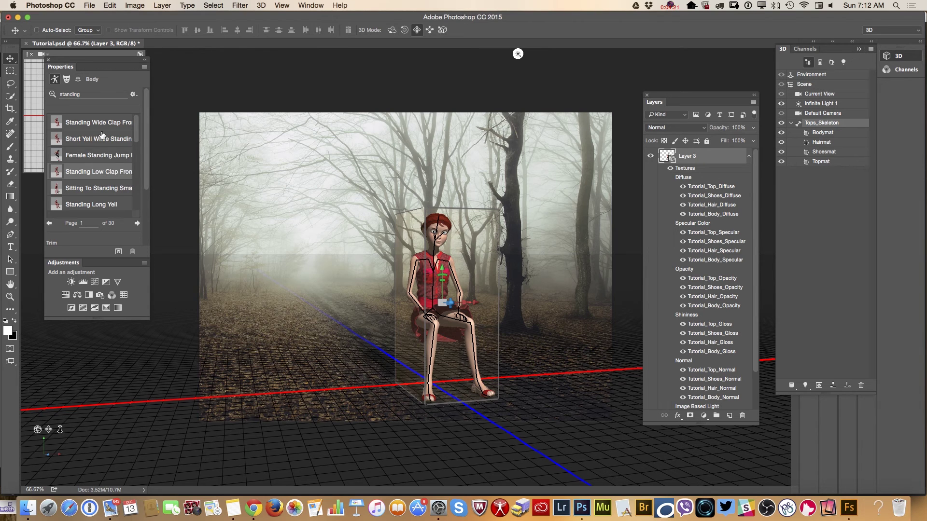
{"action": "scroll", "coordinate": [105, 159], "scroll_direction": "down", "scroll_amount": 3}
{"action": "left_click", "coordinate": [111, 197]}
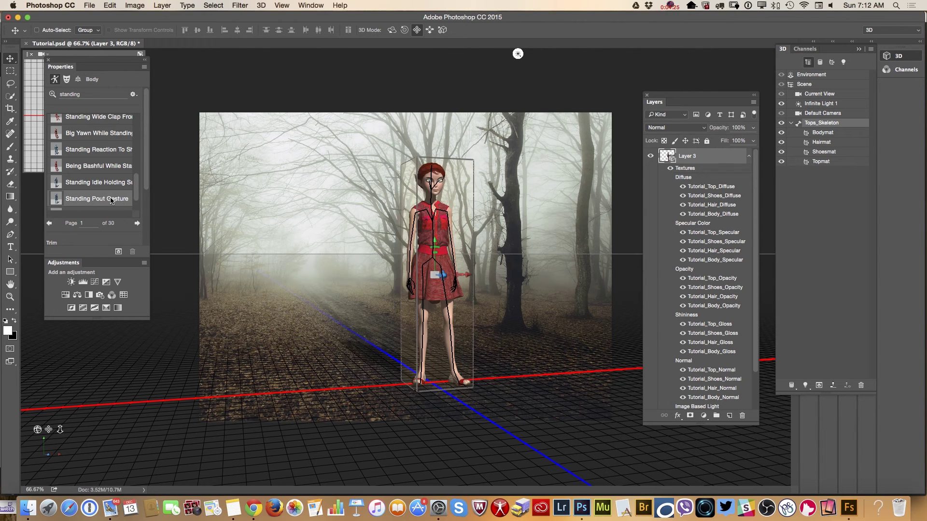
- Open the Timeline, preview the animation, and apply Standing Idle Holding from preset page 2
{"action": "left_click", "coordinate": [311, 6]}
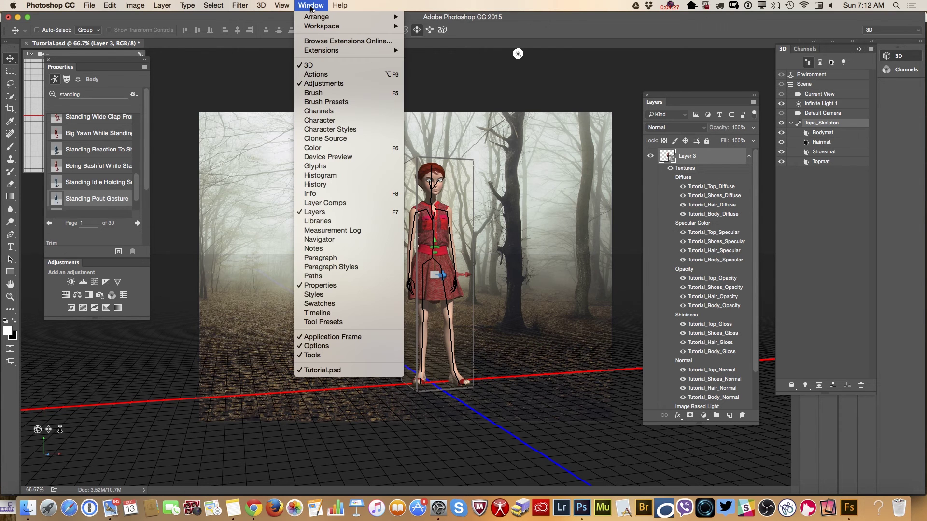
{"action": "left_click", "coordinate": [327, 315]}
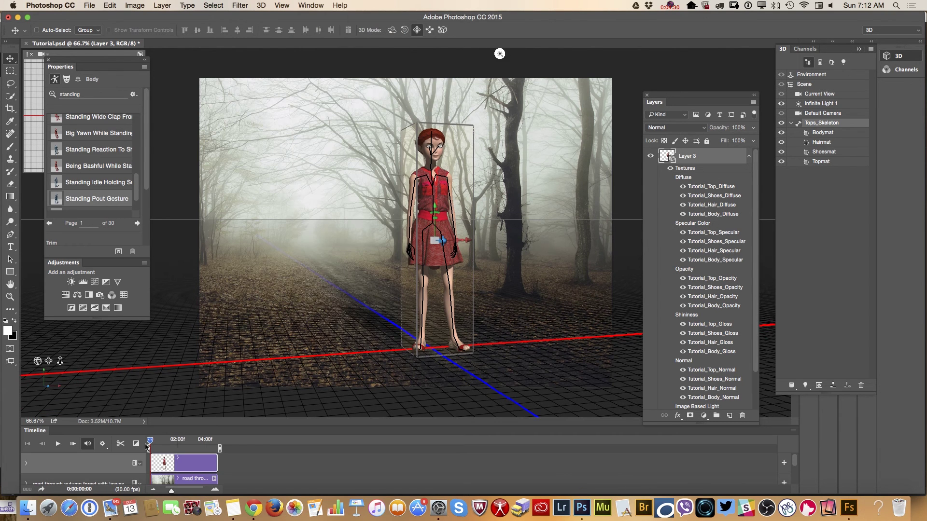
{"action": "left_click", "coordinate": [58, 444]}
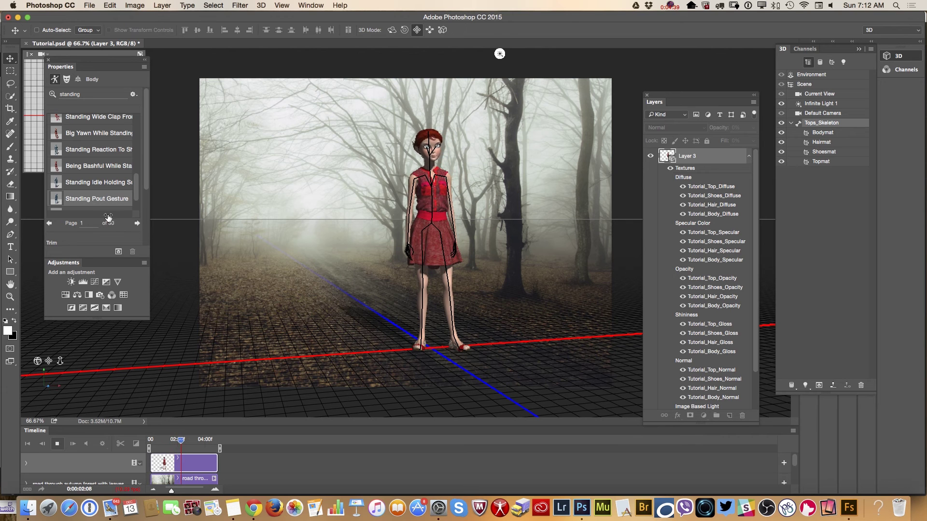
{"action": "left_click_drag", "start_coordinate": [137, 193], "coordinate": [137, 205]}
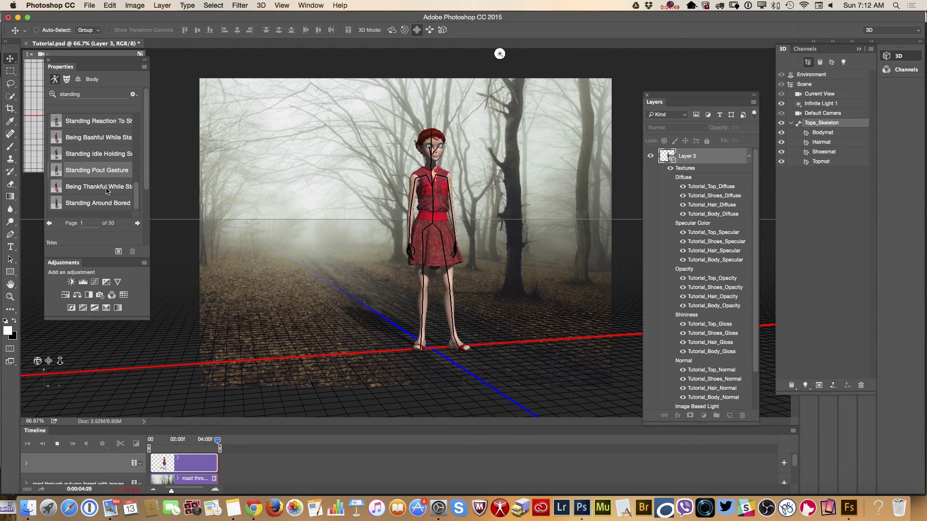
{"action": "left_click", "coordinate": [138, 224]}
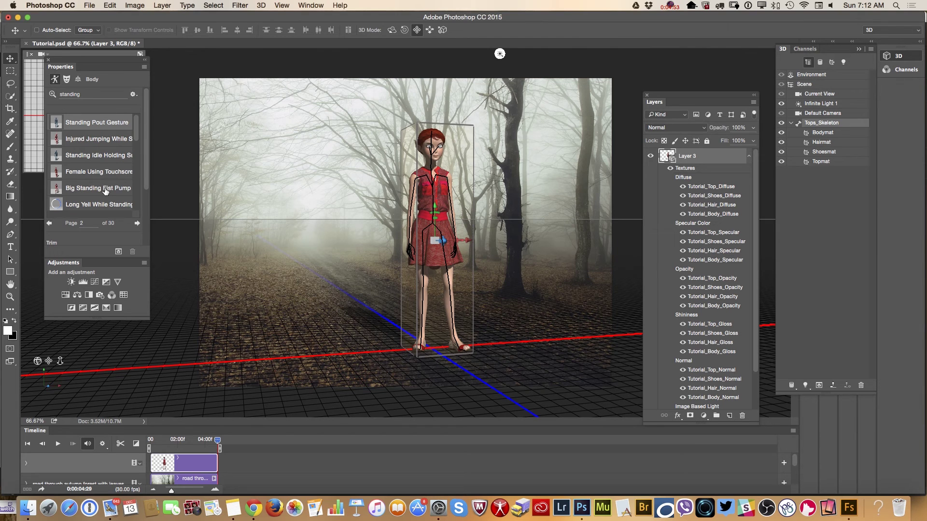
{"action": "left_click", "coordinate": [97, 158]}
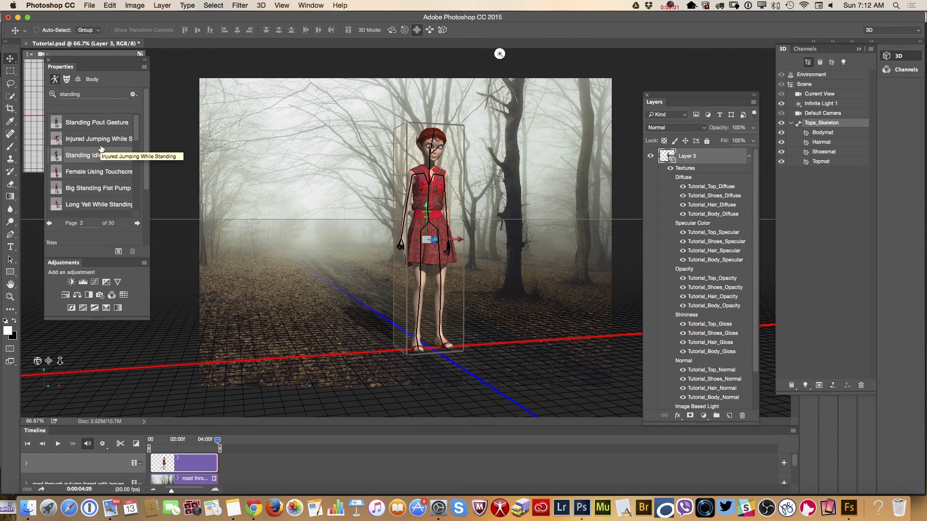
- Apply Injured Jumping While Standing, preview it from the start, and trim Layer 3's clip to about 02:01
{"action": "left_click", "coordinate": [101, 140]}
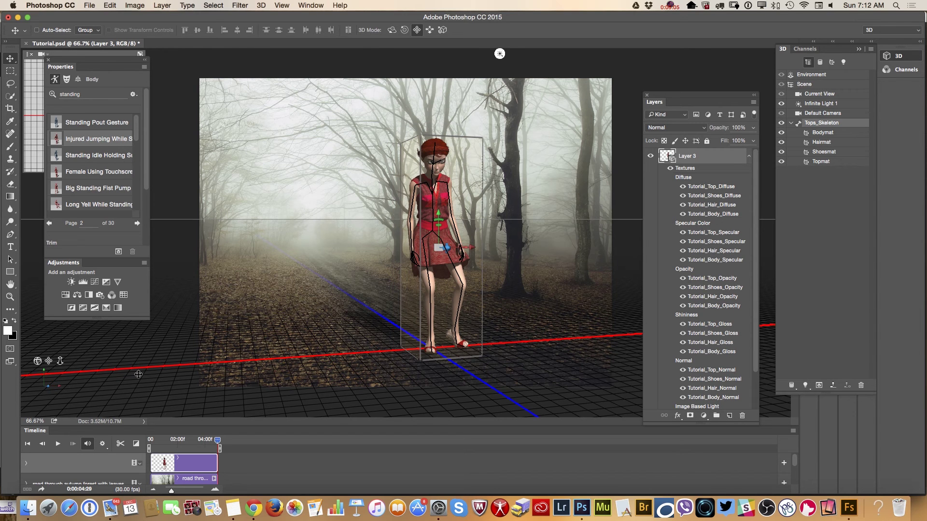
{"action": "left_click_drag", "start_coordinate": [218, 443], "coordinate": [150, 440]}
{"action": "left_click", "coordinate": [58, 444]}
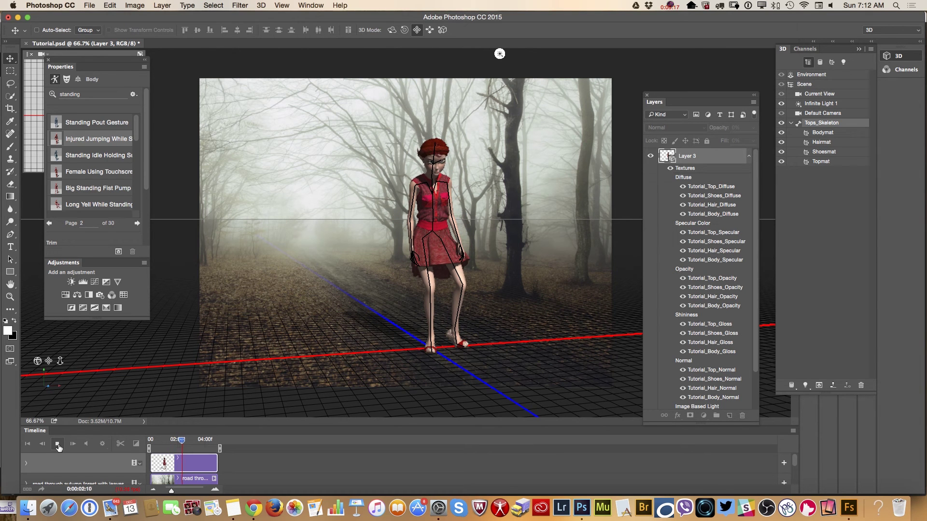
{"action": "left_click", "coordinate": [58, 447]}
{"action": "left_click_drag", "start_coordinate": [217, 465], "coordinate": [176, 465]}
- Undo the clip trim with Edit > Step Backward, then replay the animation from the first frame
{"action": "left_click", "coordinate": [216, 479]}
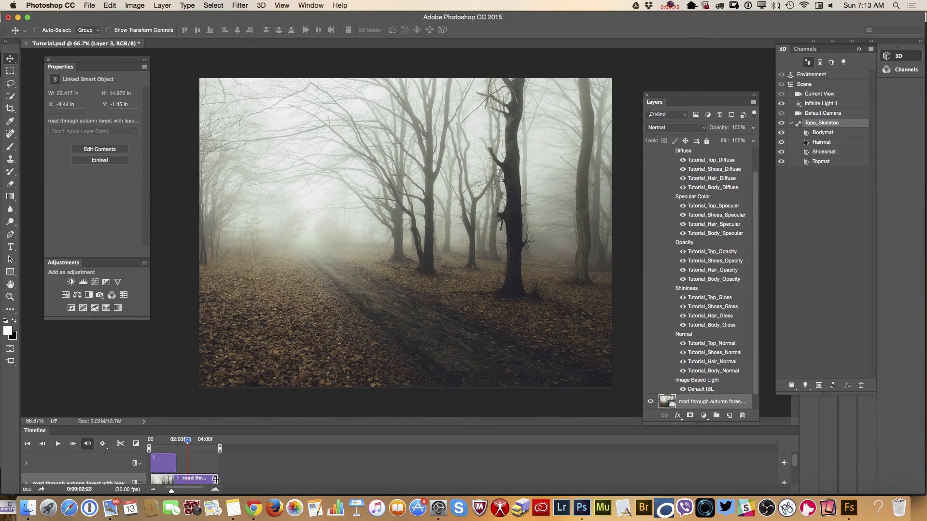
{"action": "left_click", "coordinate": [129, 6]}
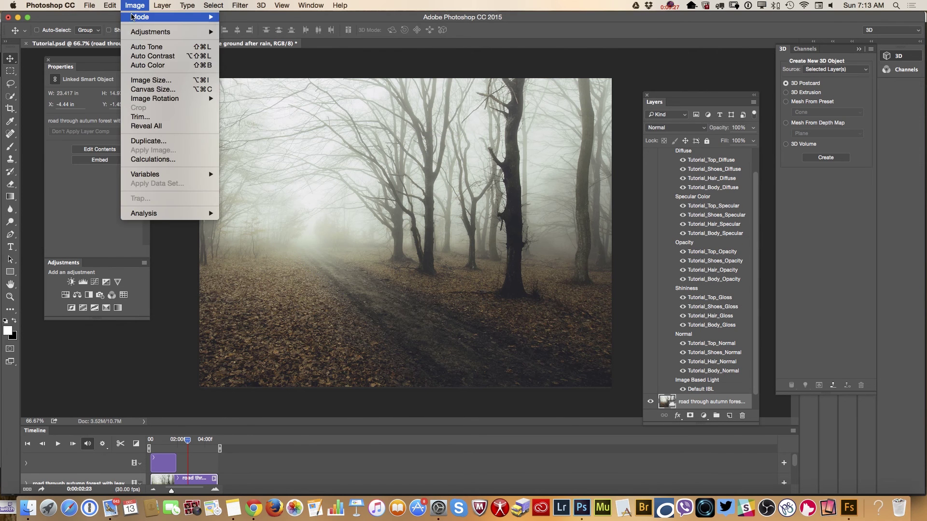
{"action": "mouse_move", "coordinate": [117, 10]}
{"action": "left_click", "coordinate": [118, 35]}
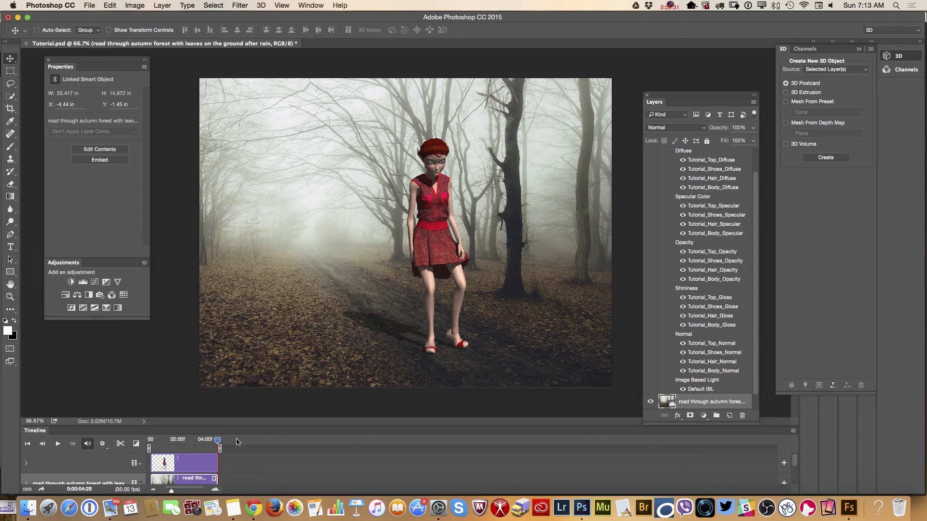
{"action": "left_click", "coordinate": [29, 444]}
{"action": "left_click", "coordinate": [58, 444]}
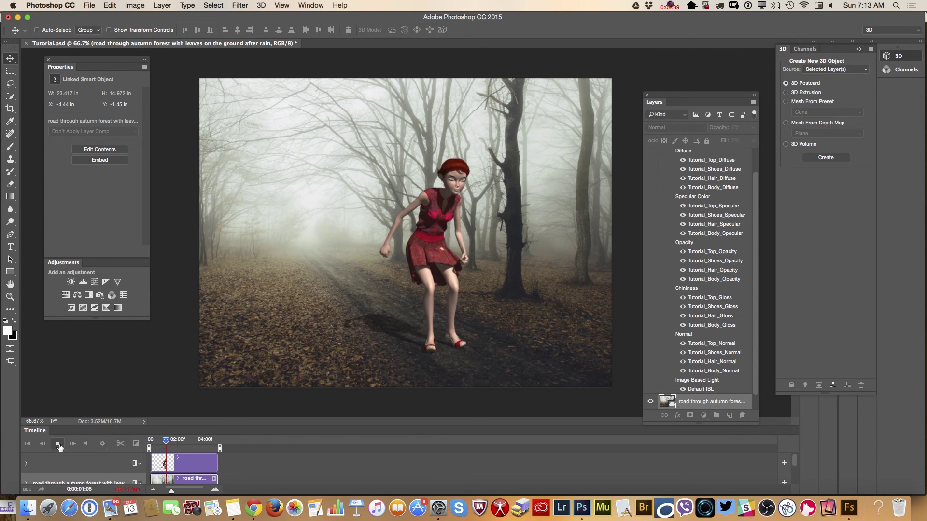
{"action": "left_click", "coordinate": [59, 446]}
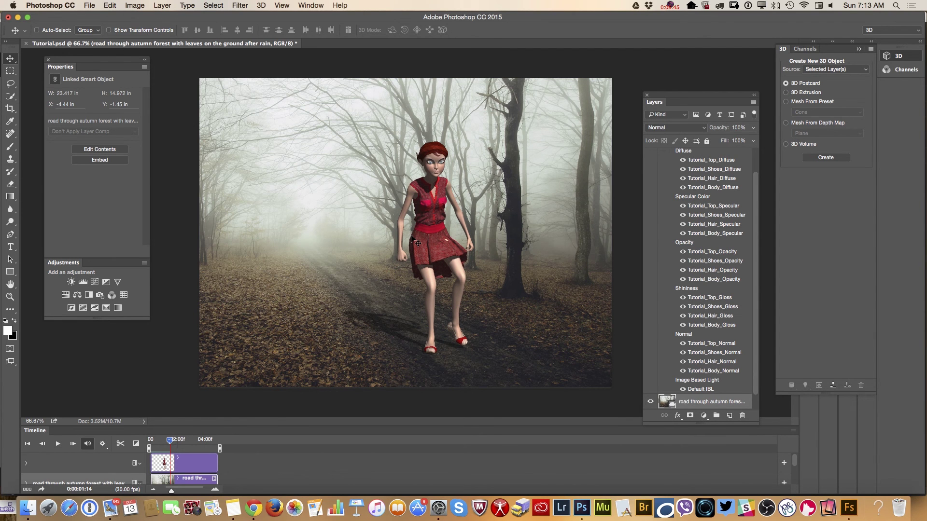
{"action": "scroll", "coordinate": [709, 214], "scroll_direction": "up", "scroll_amount": 2}
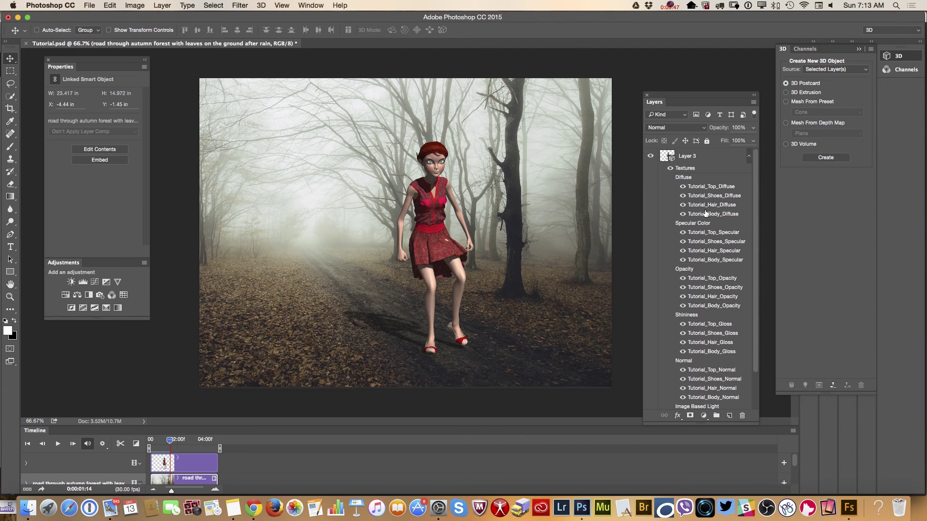
- Add an Exposure adjustment above Layer 3 with exposure -1.01 and gamma 1.12
{"action": "left_click", "coordinate": [706, 162]}
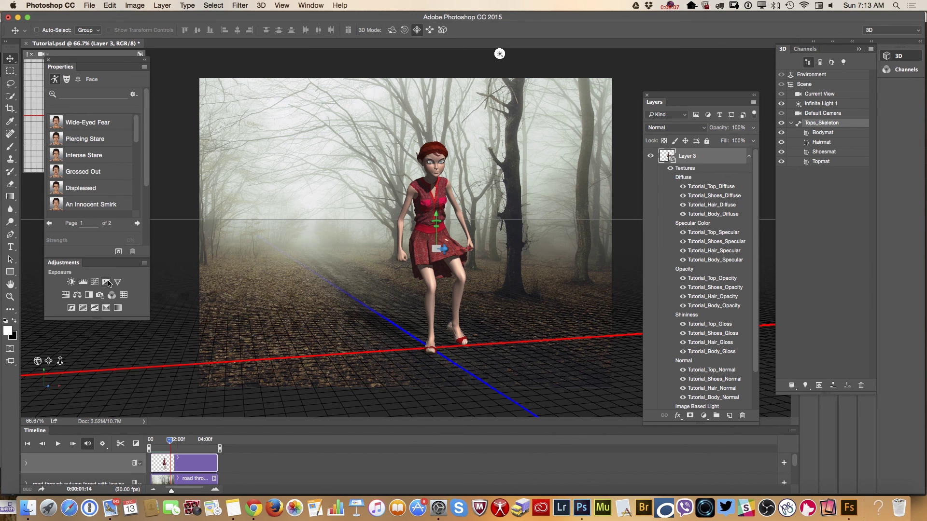
{"action": "left_click", "coordinate": [107, 282]}
{"action": "left_click_drag", "start_coordinate": [94, 120], "coordinate": [86, 123]}
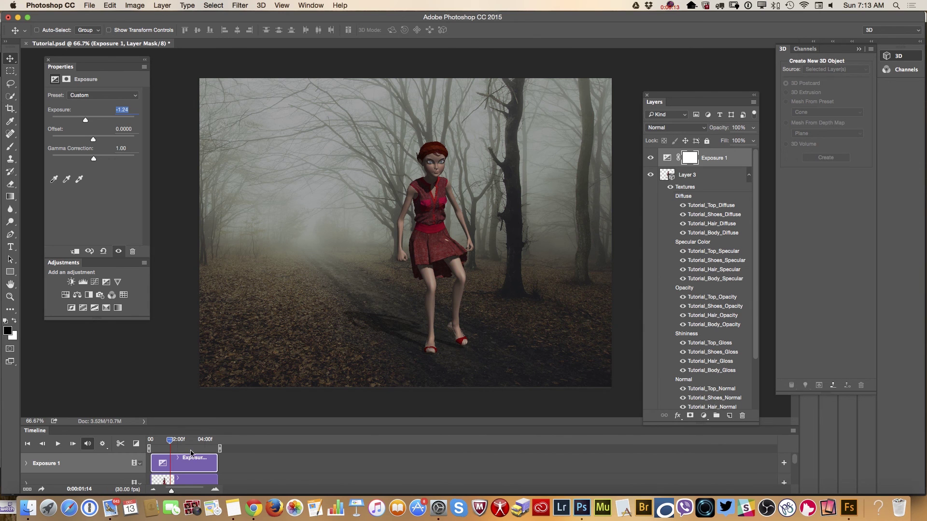
{"action": "left_click_drag", "start_coordinate": [170, 442], "coordinate": [151, 441]}
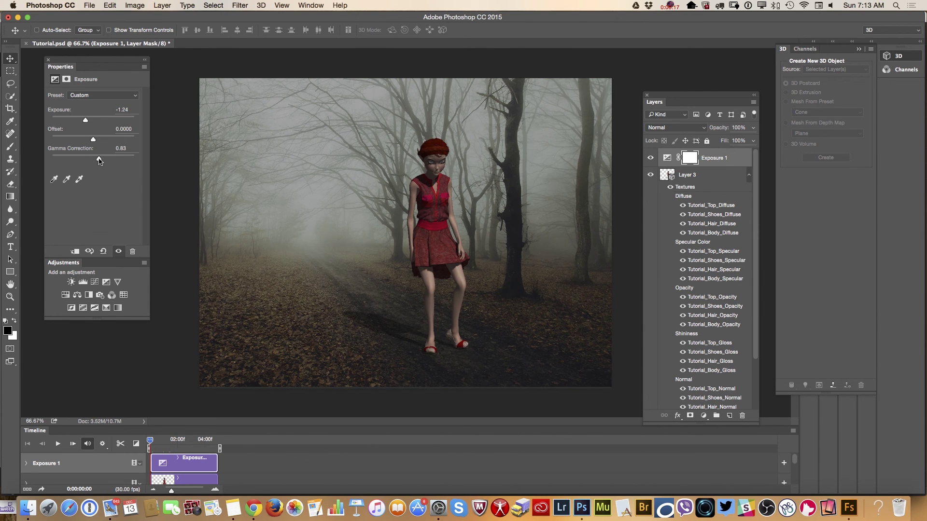
{"action": "left_click_drag", "start_coordinate": [96, 161], "coordinate": [99, 161]}
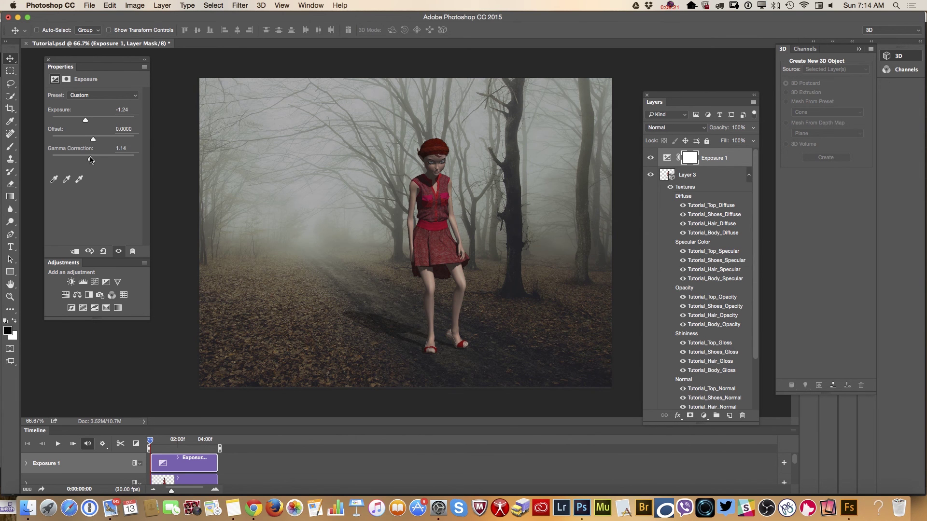
{"action": "left_click_drag", "start_coordinate": [86, 120], "coordinate": [87, 119]}
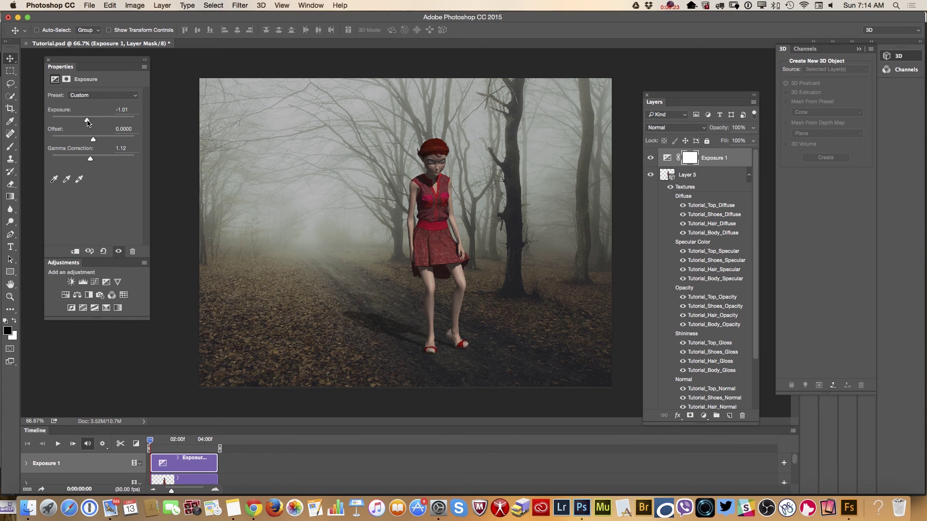
- Add a Color Lookup layer using FallColors.look and adjust the grade's opacity
{"action": "left_click", "coordinate": [124, 295]}
{"action": "left_click", "coordinate": [120, 96]}
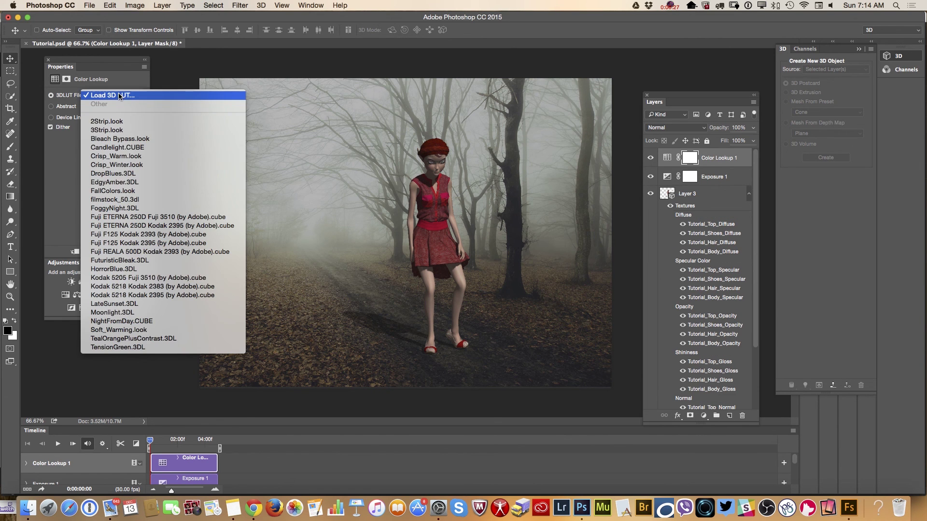
{"action": "left_click", "coordinate": [121, 191]}
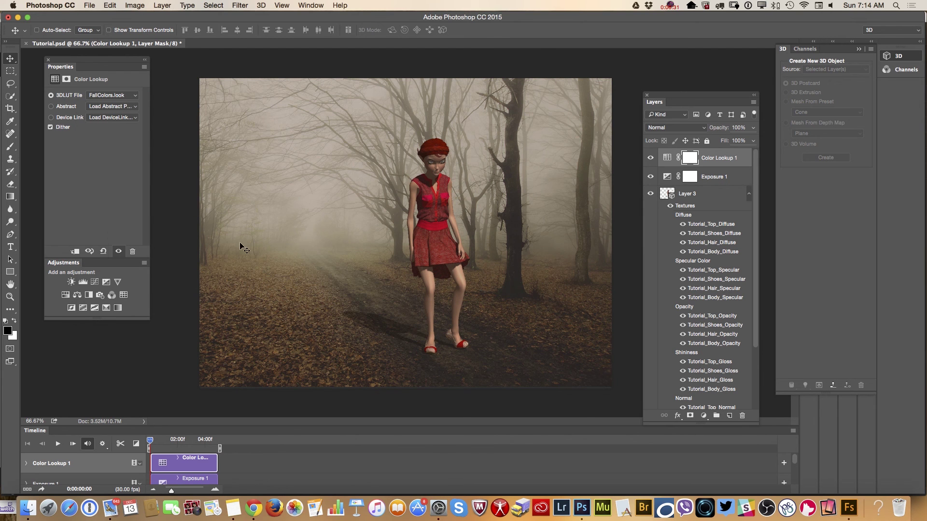
{"action": "left_click", "coordinate": [754, 128]}
{"action": "mouse_move", "coordinate": [754, 141]}
{"action": "left_mouse_down"}
{"action": "mouse_move", "coordinate": [709, 143]}
{"action": "mouse_move", "coordinate": [754, 143]}
{"action": "left_mouse_up"}
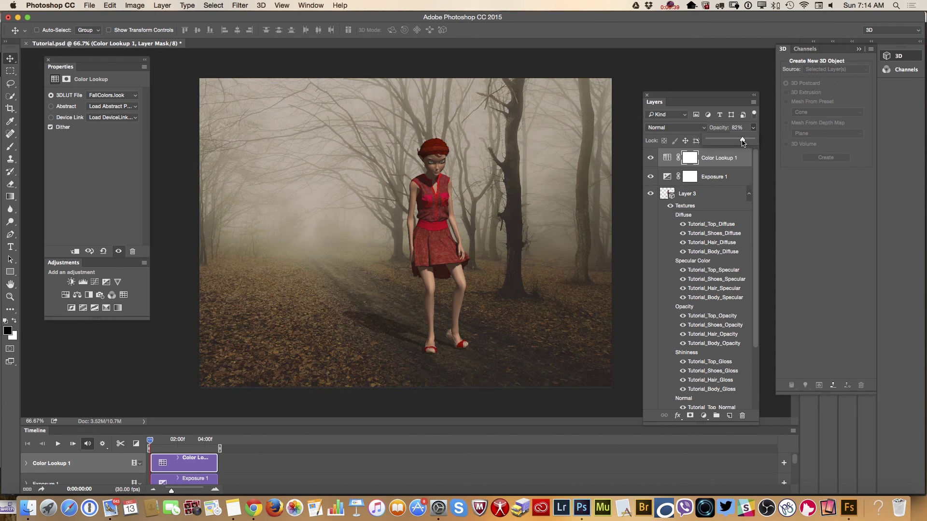
{"action": "mouse_move", "coordinate": [741, 143]}
{"action": "left_mouse_down"}
{"action": "mouse_move", "coordinate": [726, 143]}
{"action": "mouse_move", "coordinate": [753, 142]}
{"action": "left_mouse_up"}
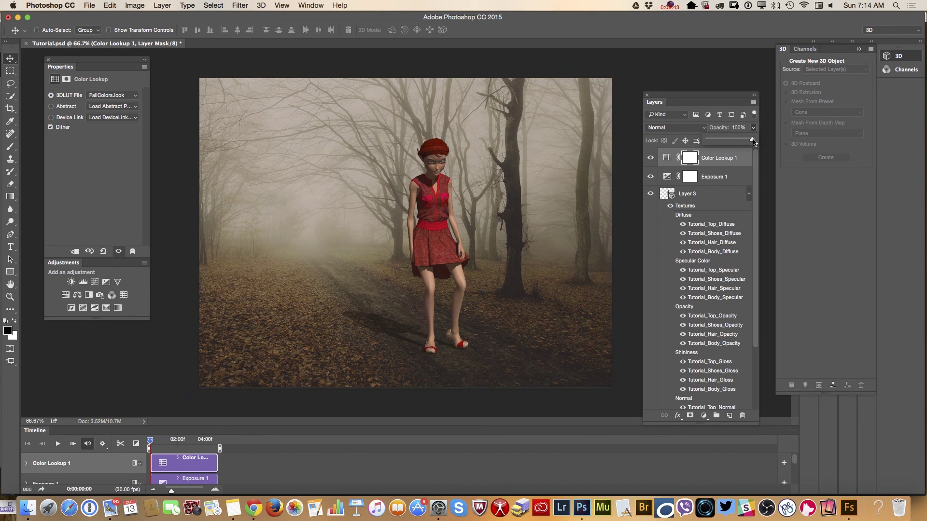
- Add a Curves layer with an S-curve (51→39, 195→187), then play the animation to preview
{"action": "left_click", "coordinate": [94, 283]}
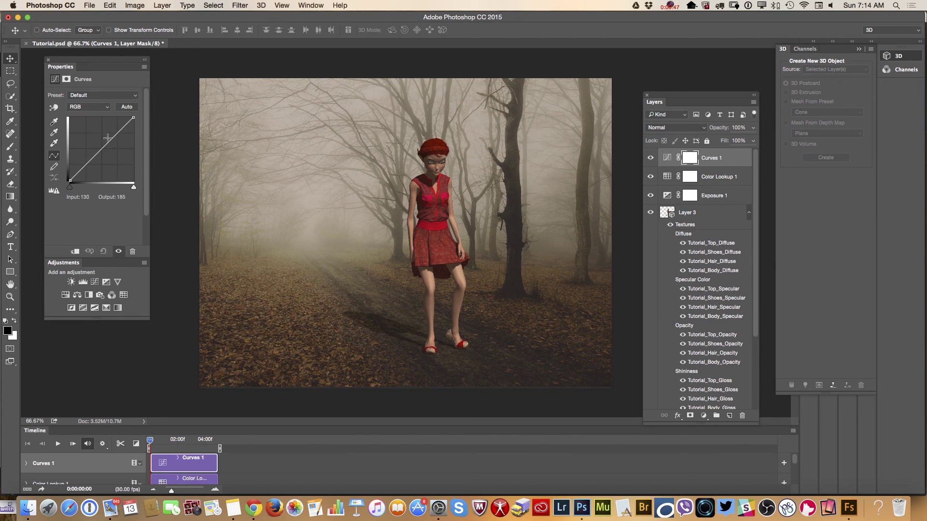
{"action": "left_click_drag", "start_coordinate": [118, 133], "coordinate": [118, 134]}
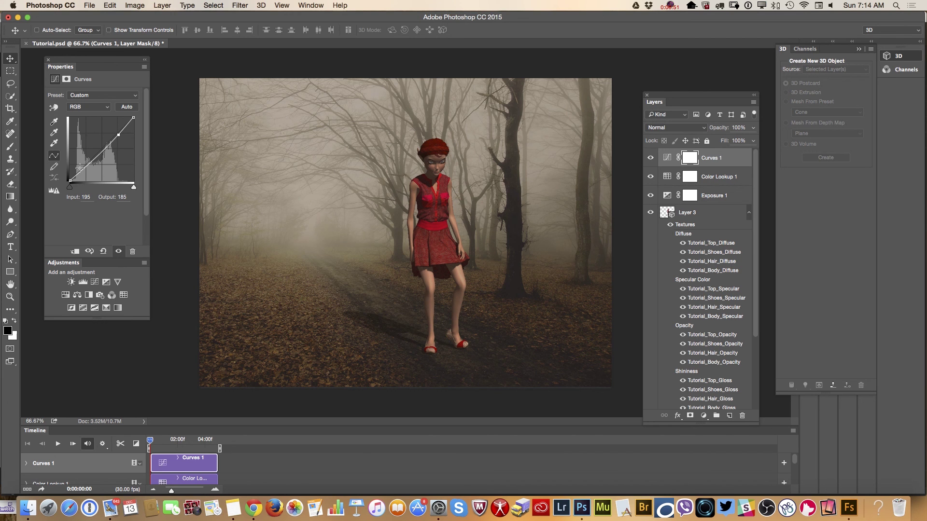
{"action": "left_click_drag", "start_coordinate": [82, 169], "coordinate": [83, 171]}
{"action": "left_click_drag", "start_coordinate": [118, 135], "coordinate": [118, 135]}
{"action": "left_click", "coordinate": [58, 445]}
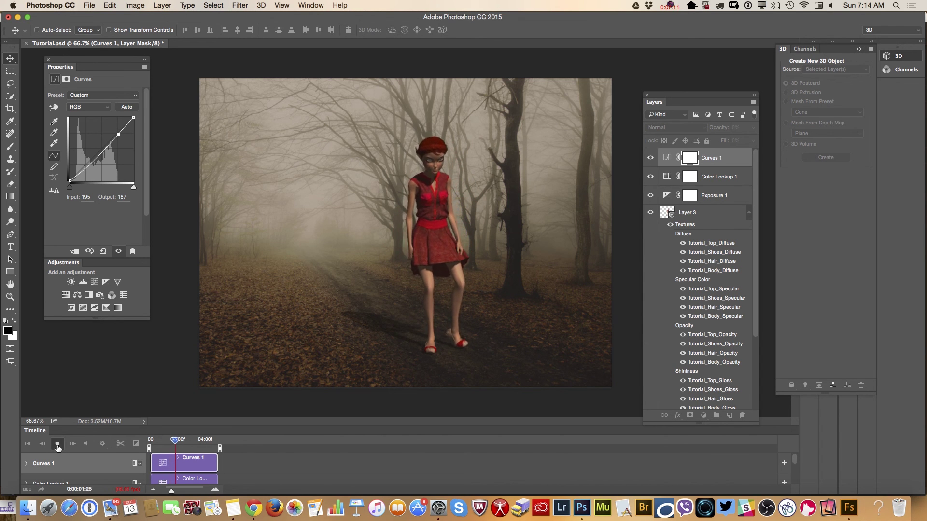
- Stop playback, check the 3D menu, and bring up Layer 3's Render 3D Layer option
{"action": "left_click", "coordinate": [58, 448]}
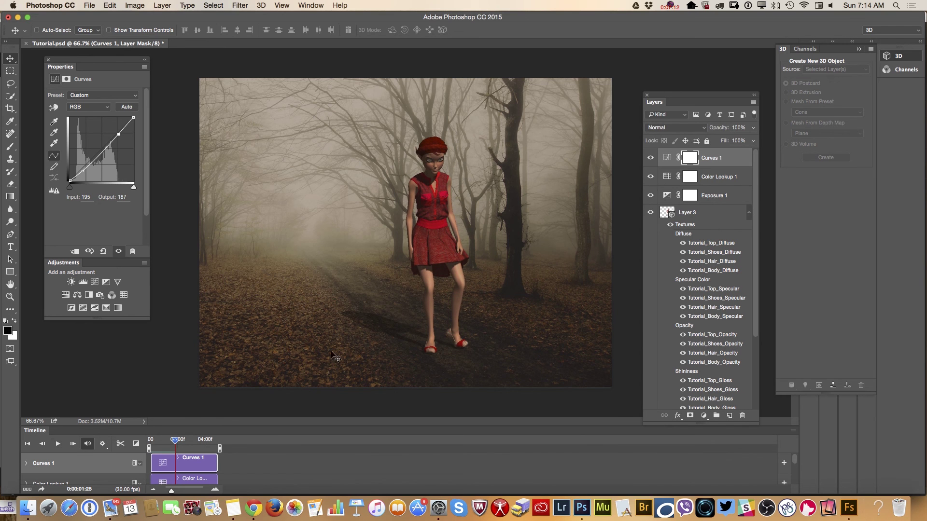
{"action": "left_click", "coordinate": [260, 6]}
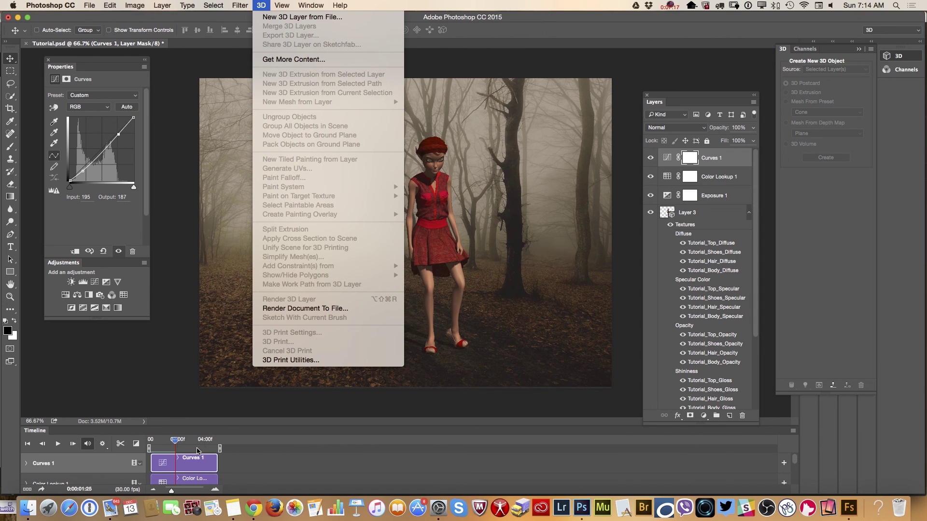
{"action": "left_click", "coordinate": [454, 276]}
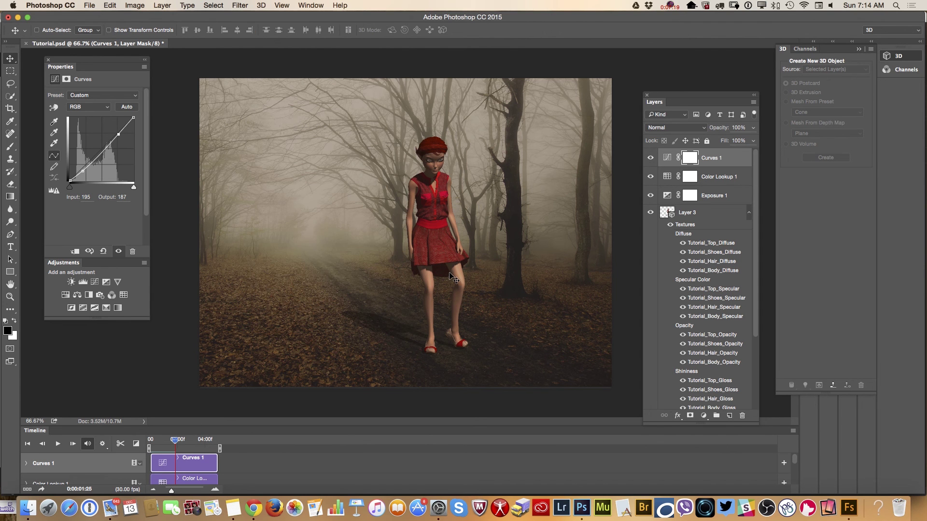
{"action": "left_click", "coordinate": [707, 213]}
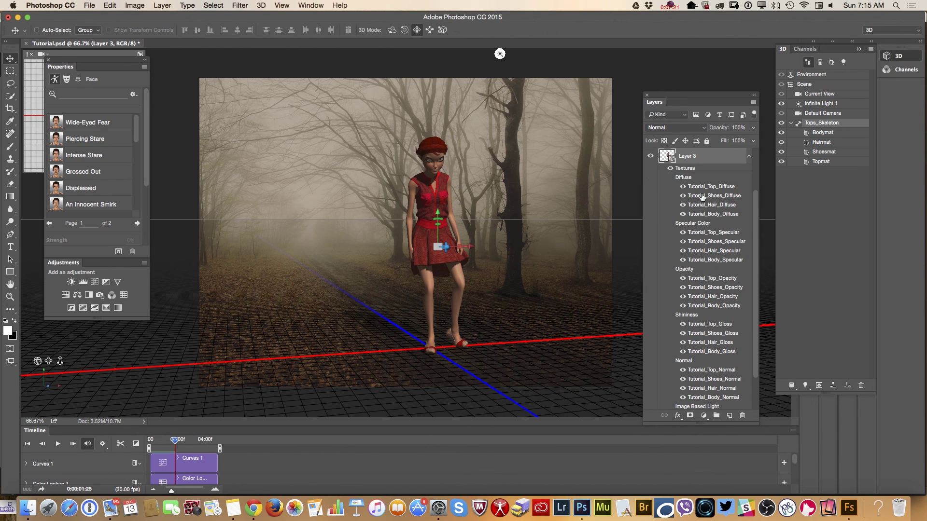
{"action": "right_click", "coordinate": [692, 157]}
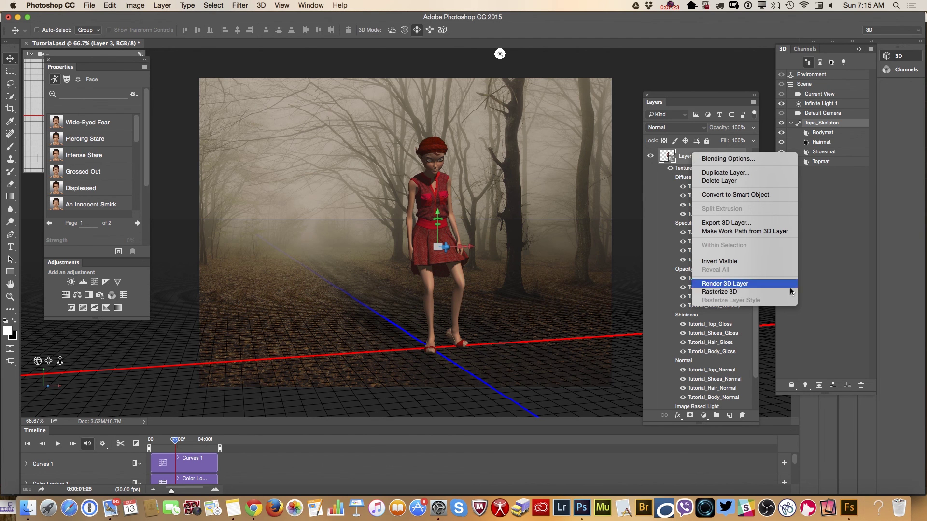